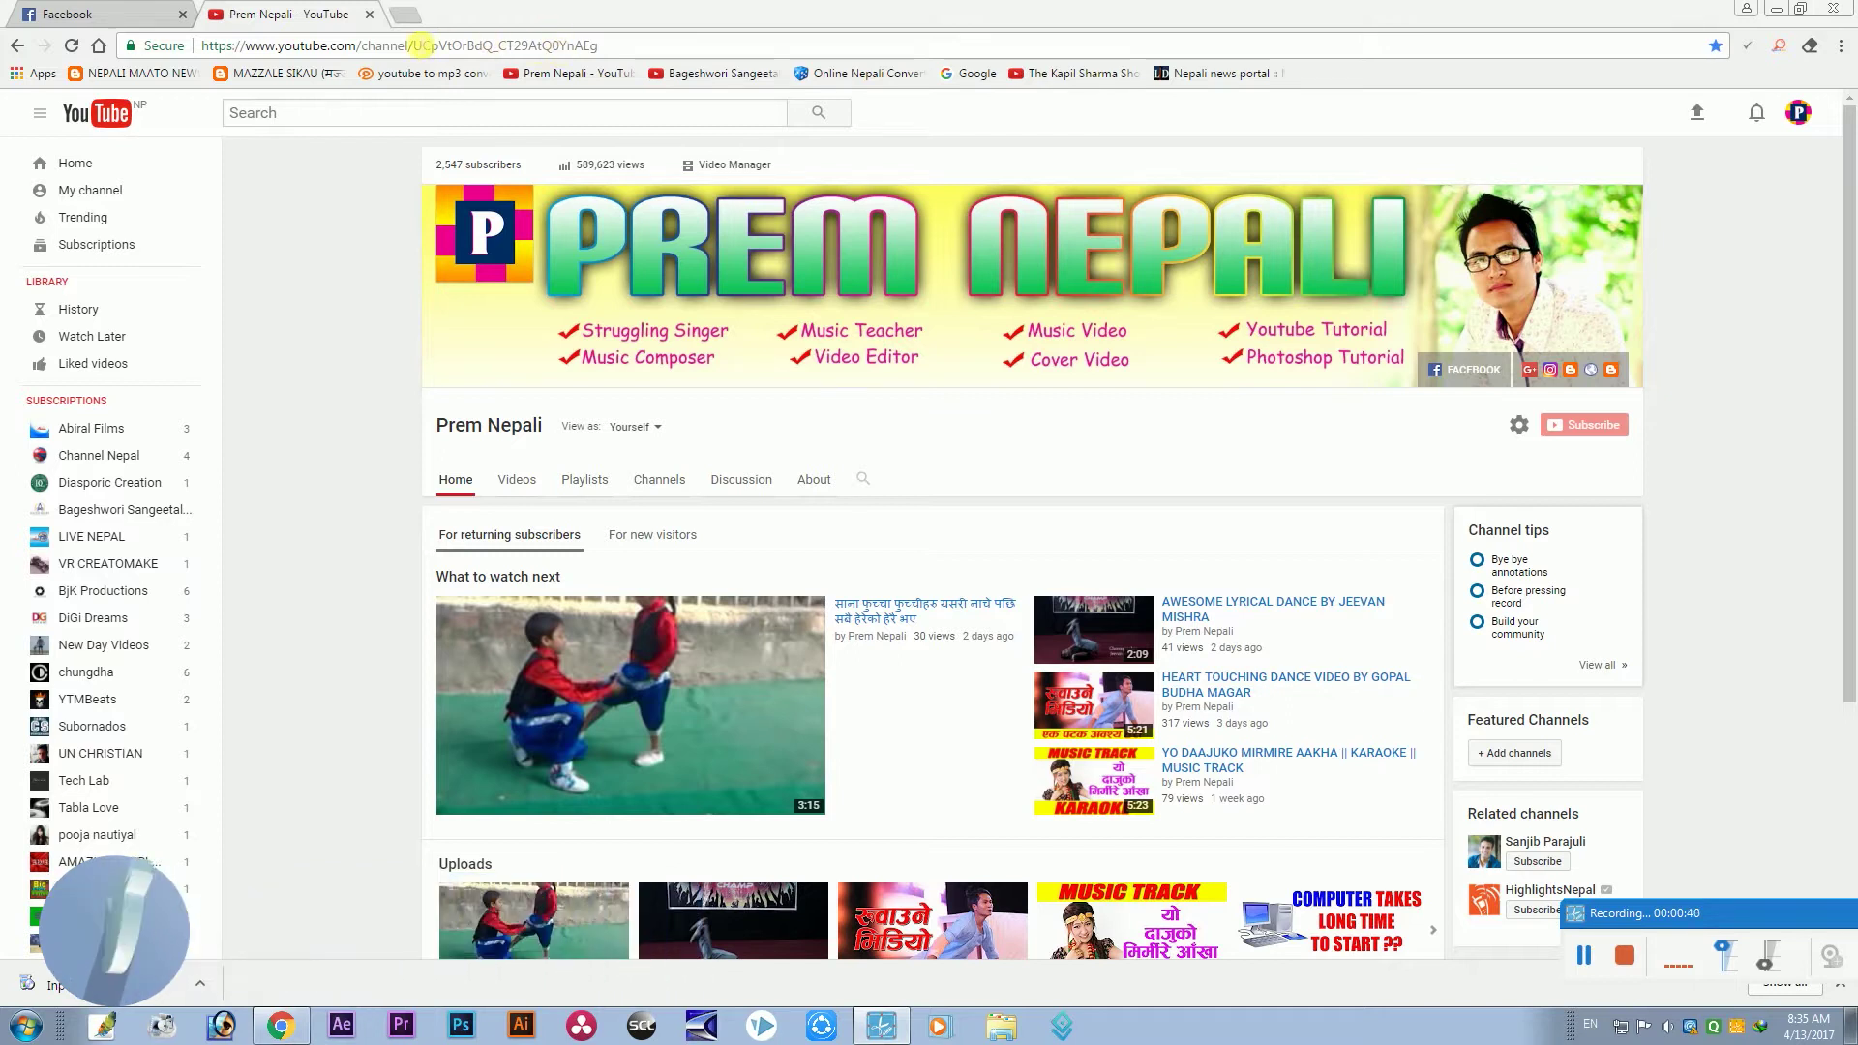
Scroll through the Facebook news feed posts, then open a new blank tab
left_click(84, 8)
scroll(788, 468, "up", 3)
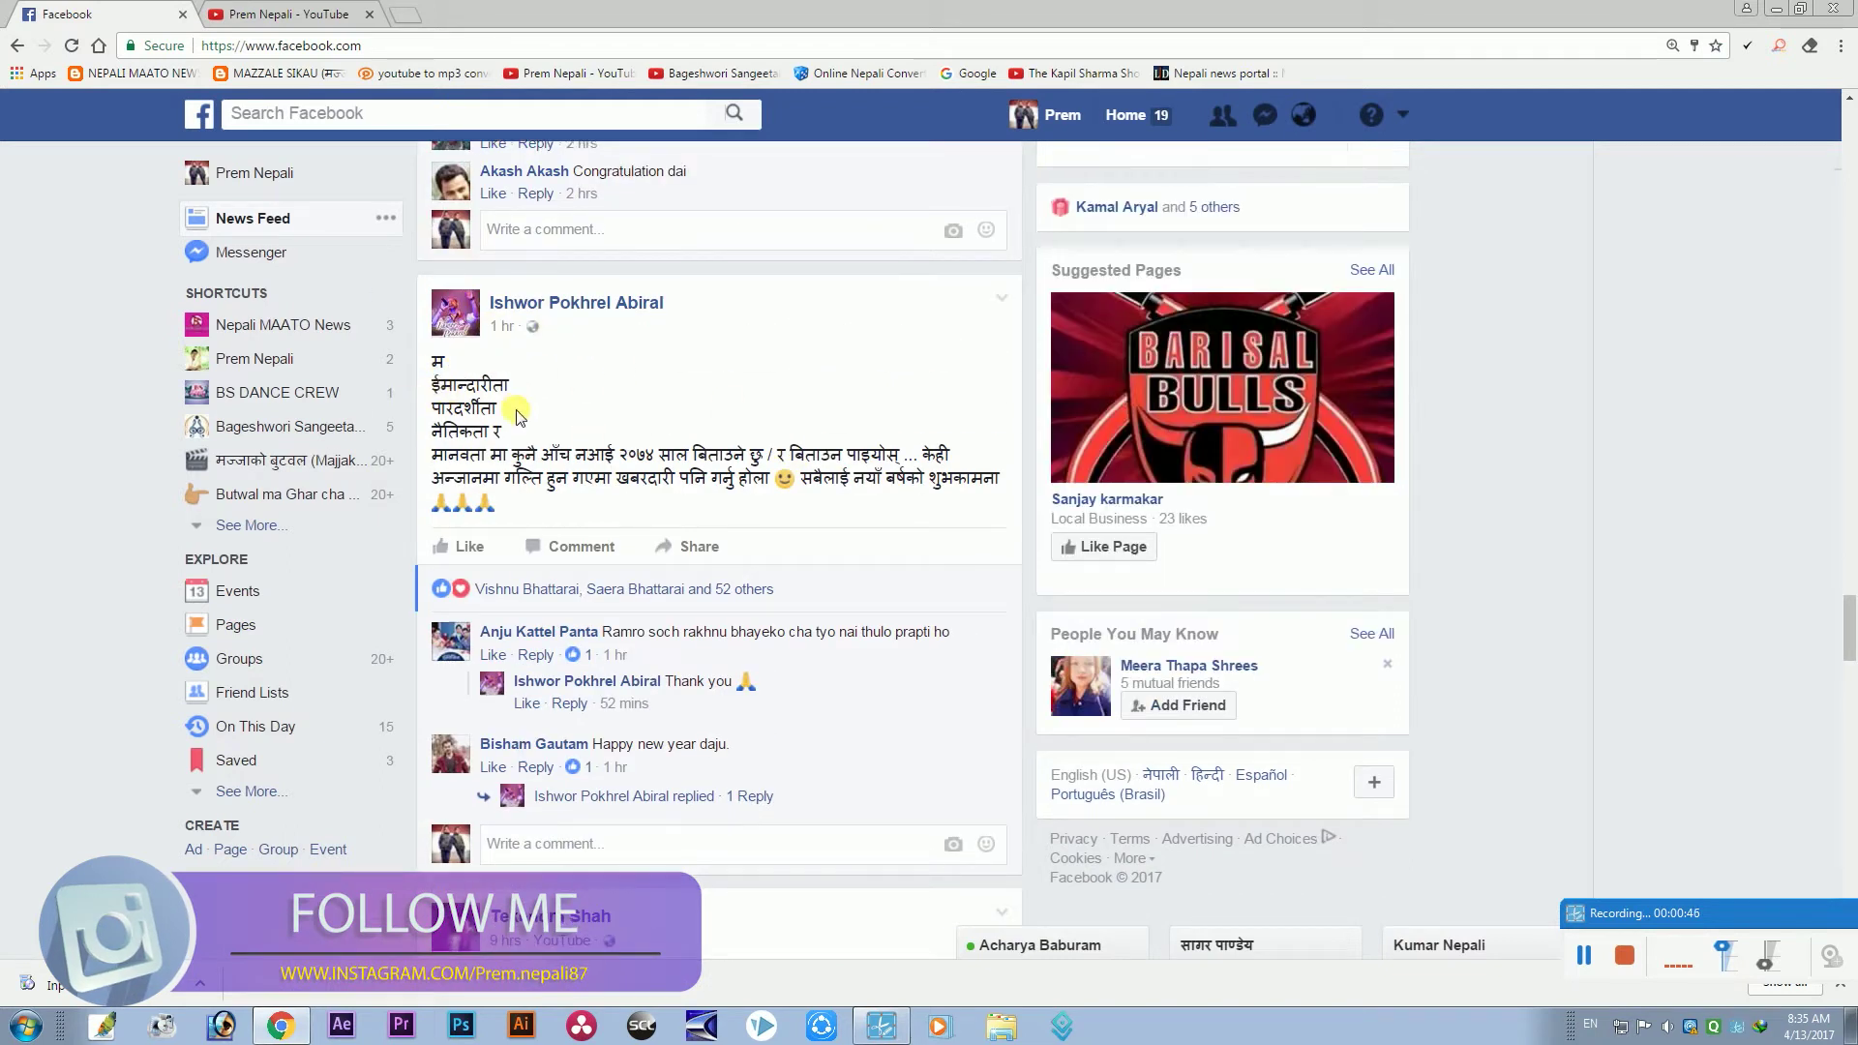
scroll(622, 386, "down", 2)
scroll(621, 385, "down", 3)
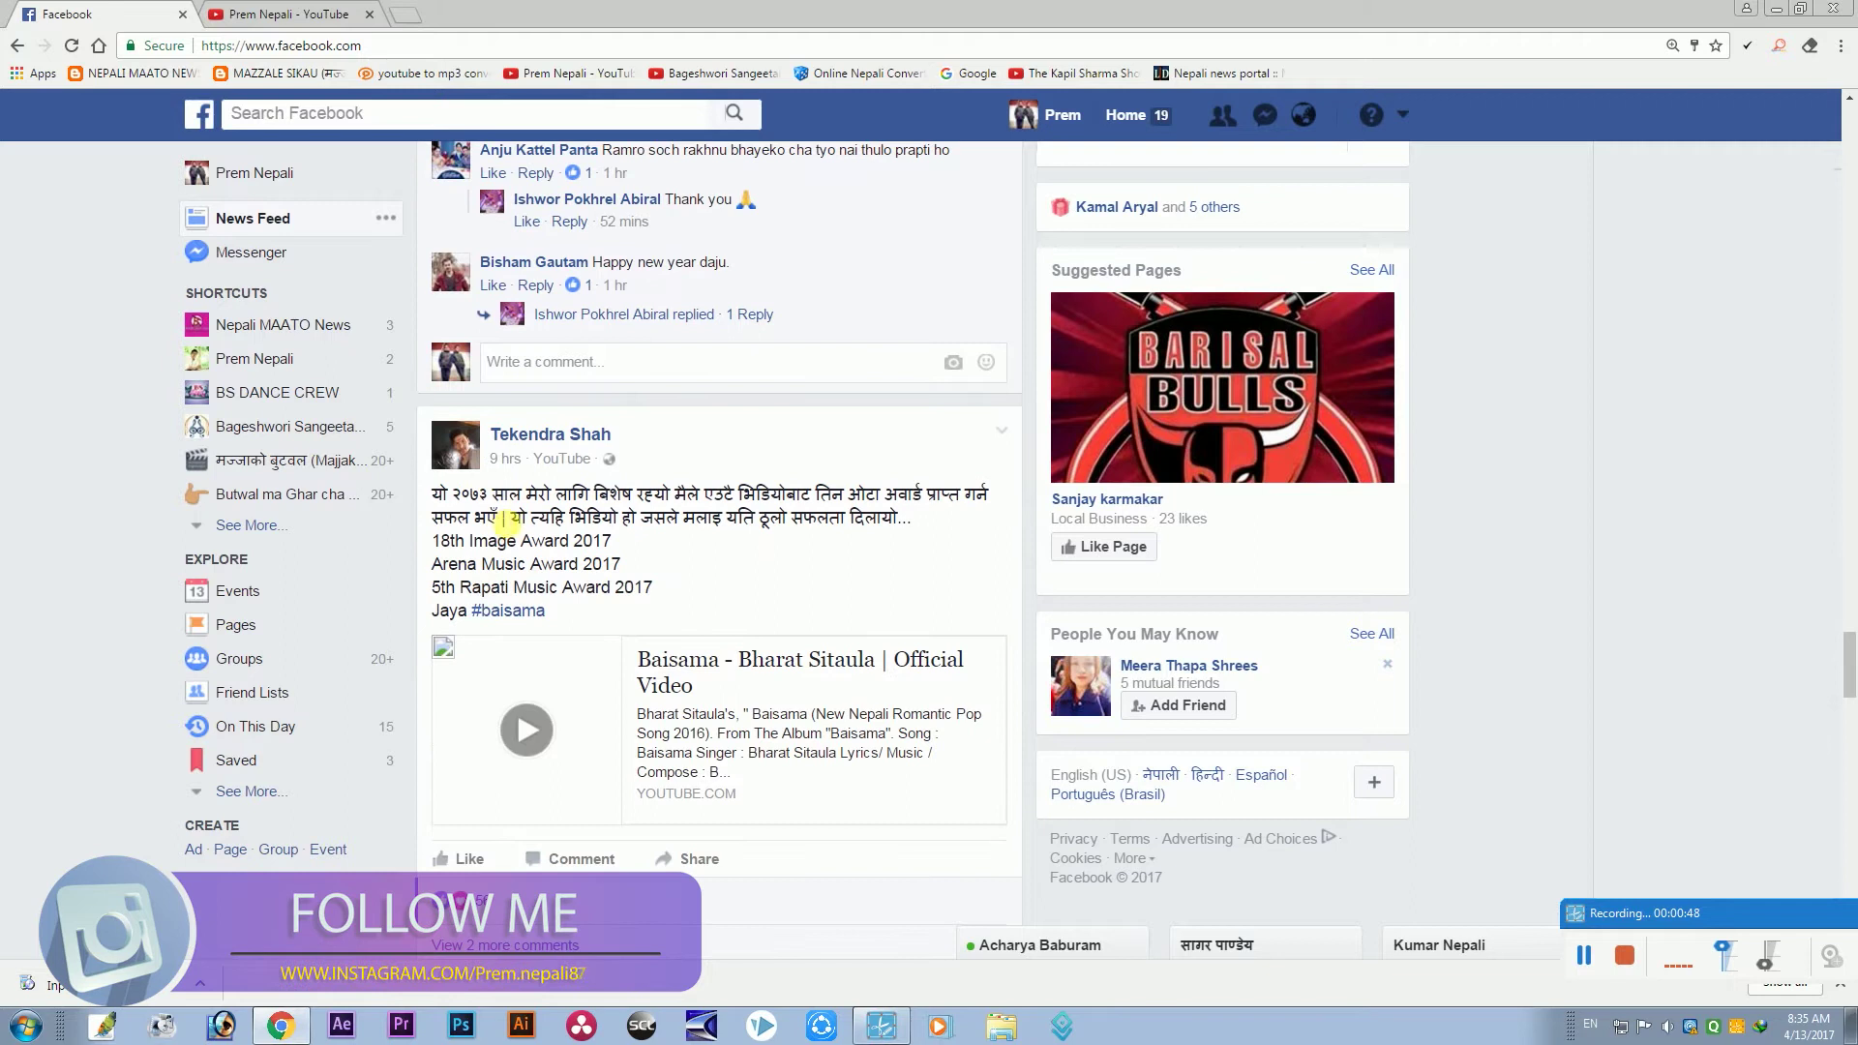
scroll(581, 445, "down", 3)
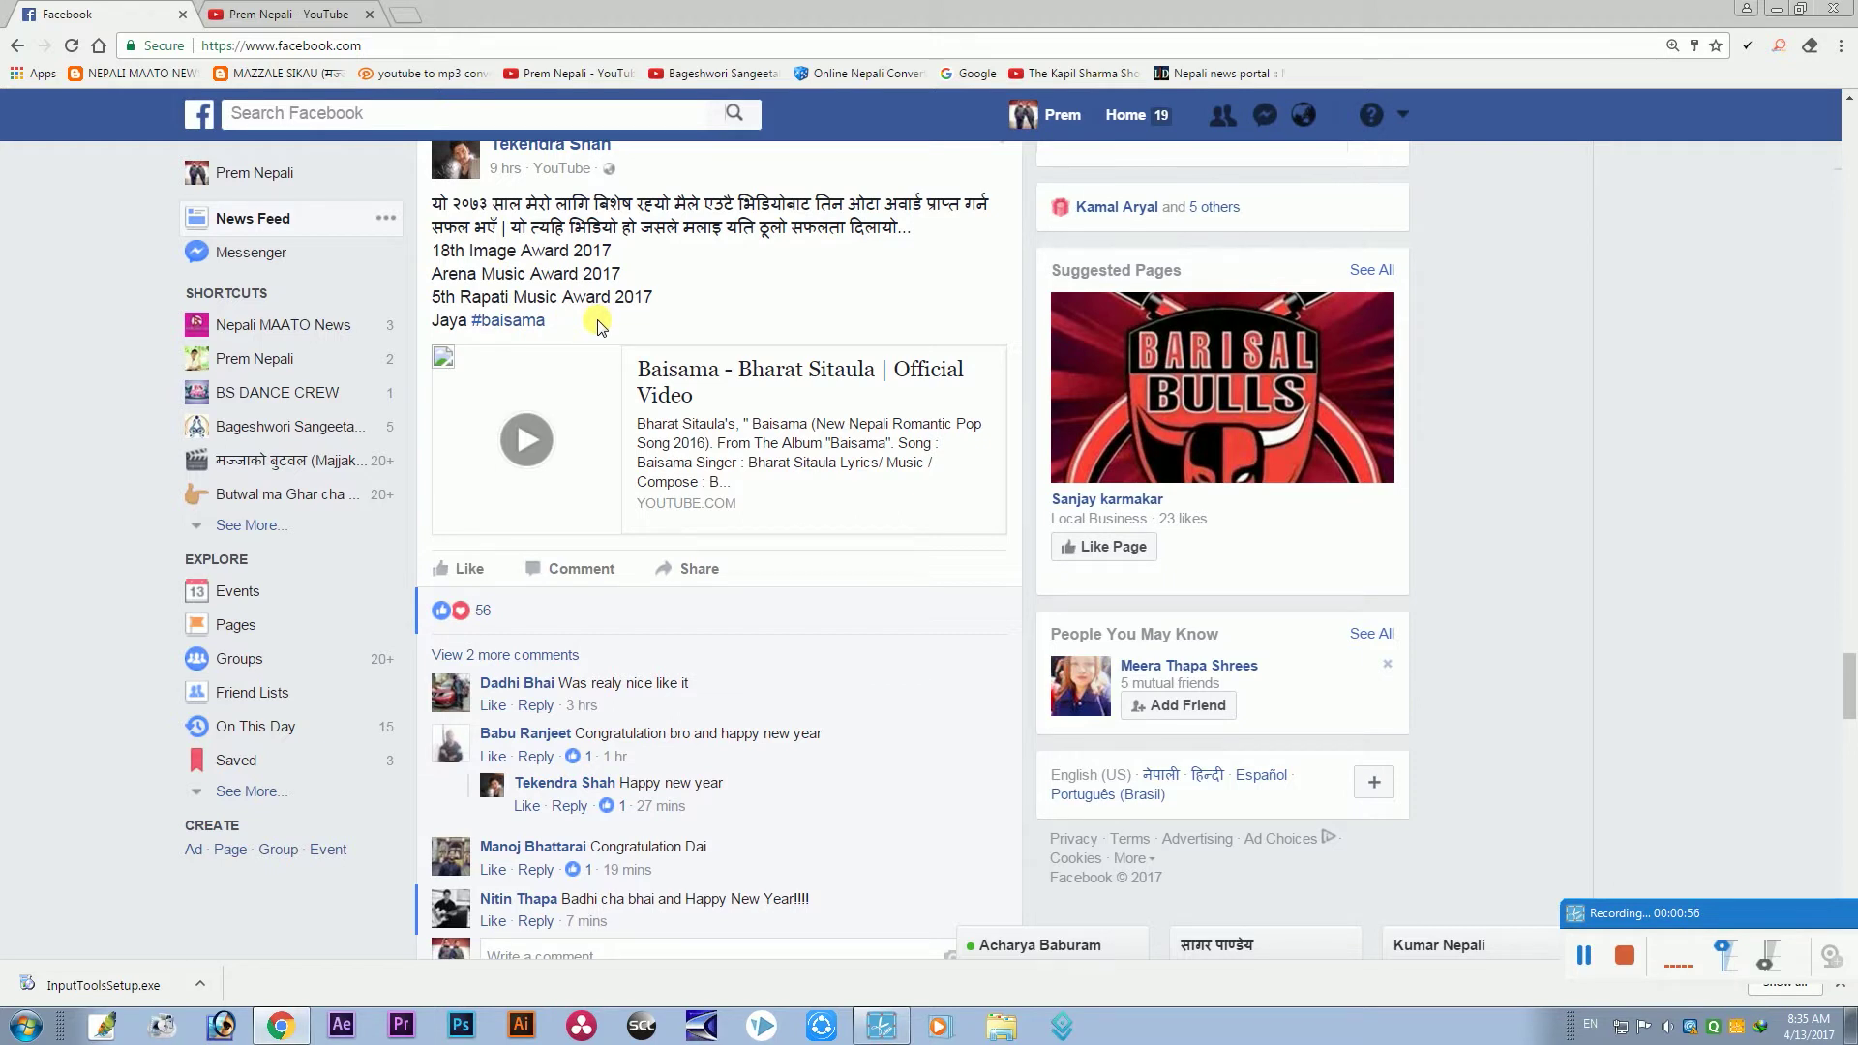
scroll(586, 329, "down", 3)
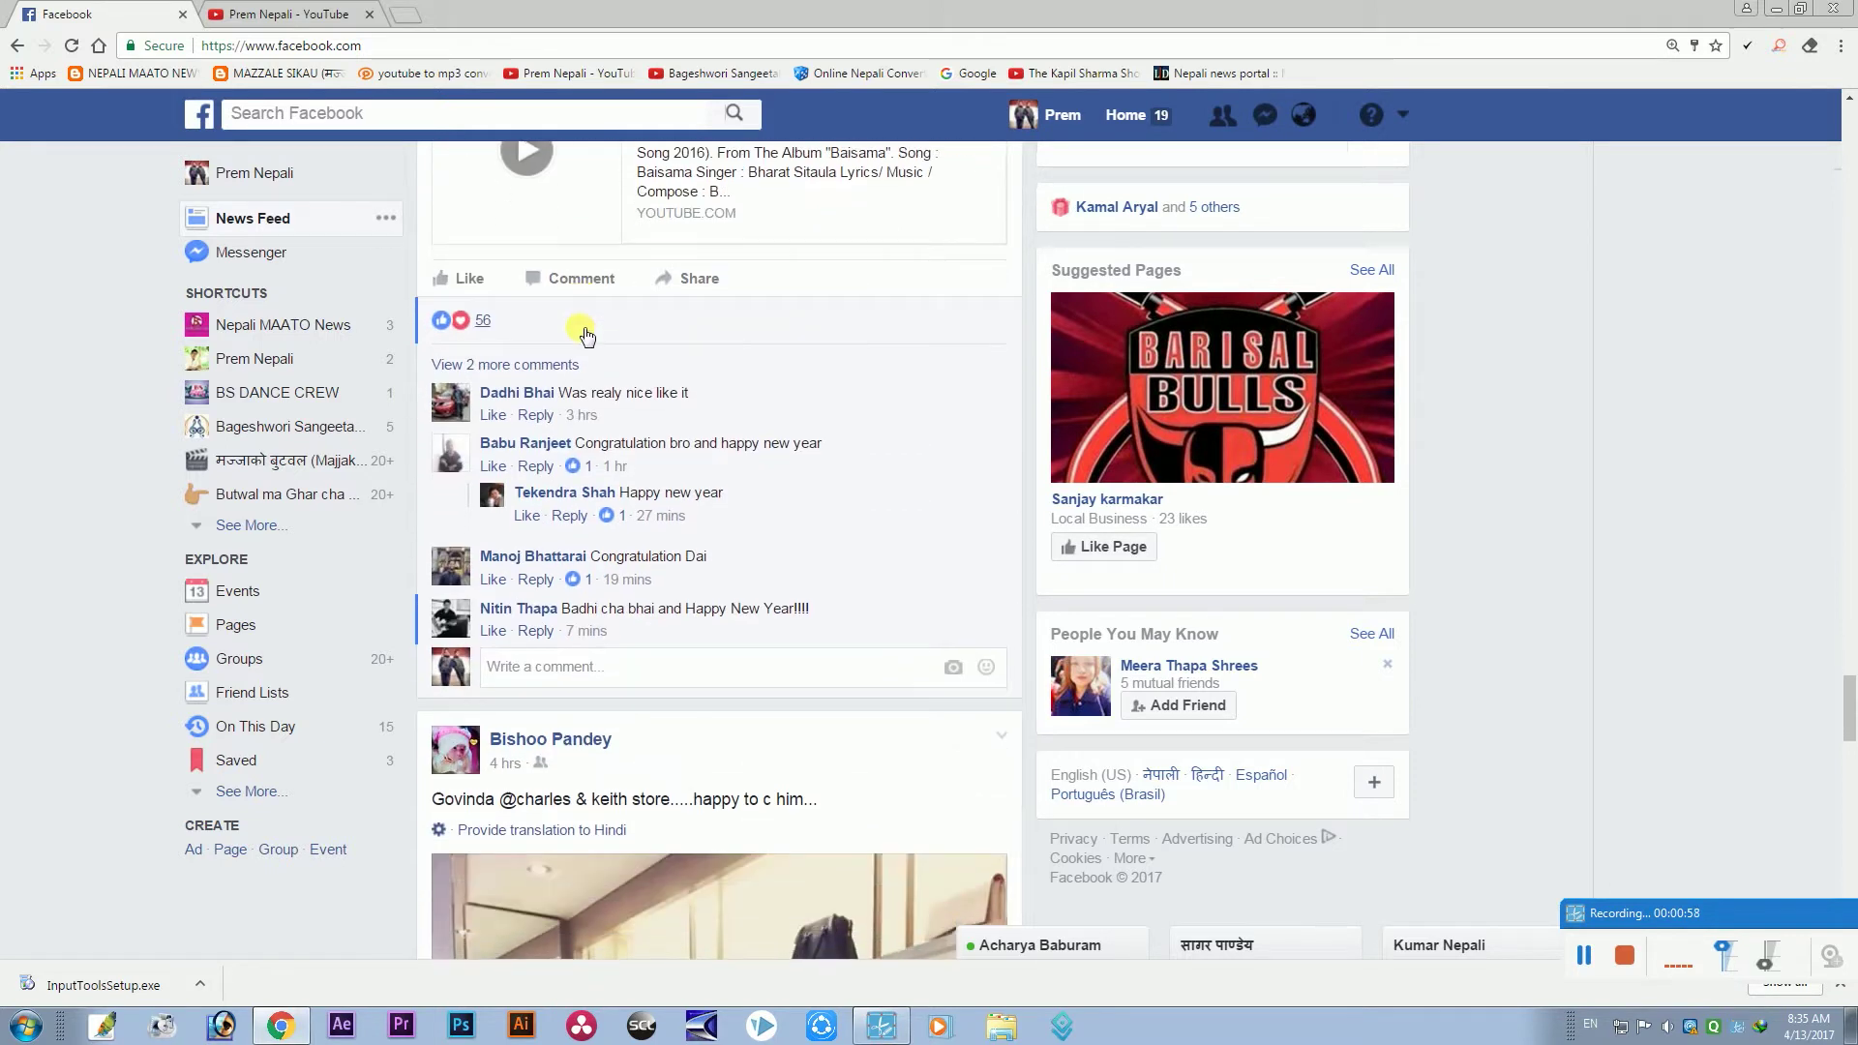
scroll(578, 334, "down", 1)
scroll(573, 338, "down", 2)
scroll(573, 363, "up", 6)
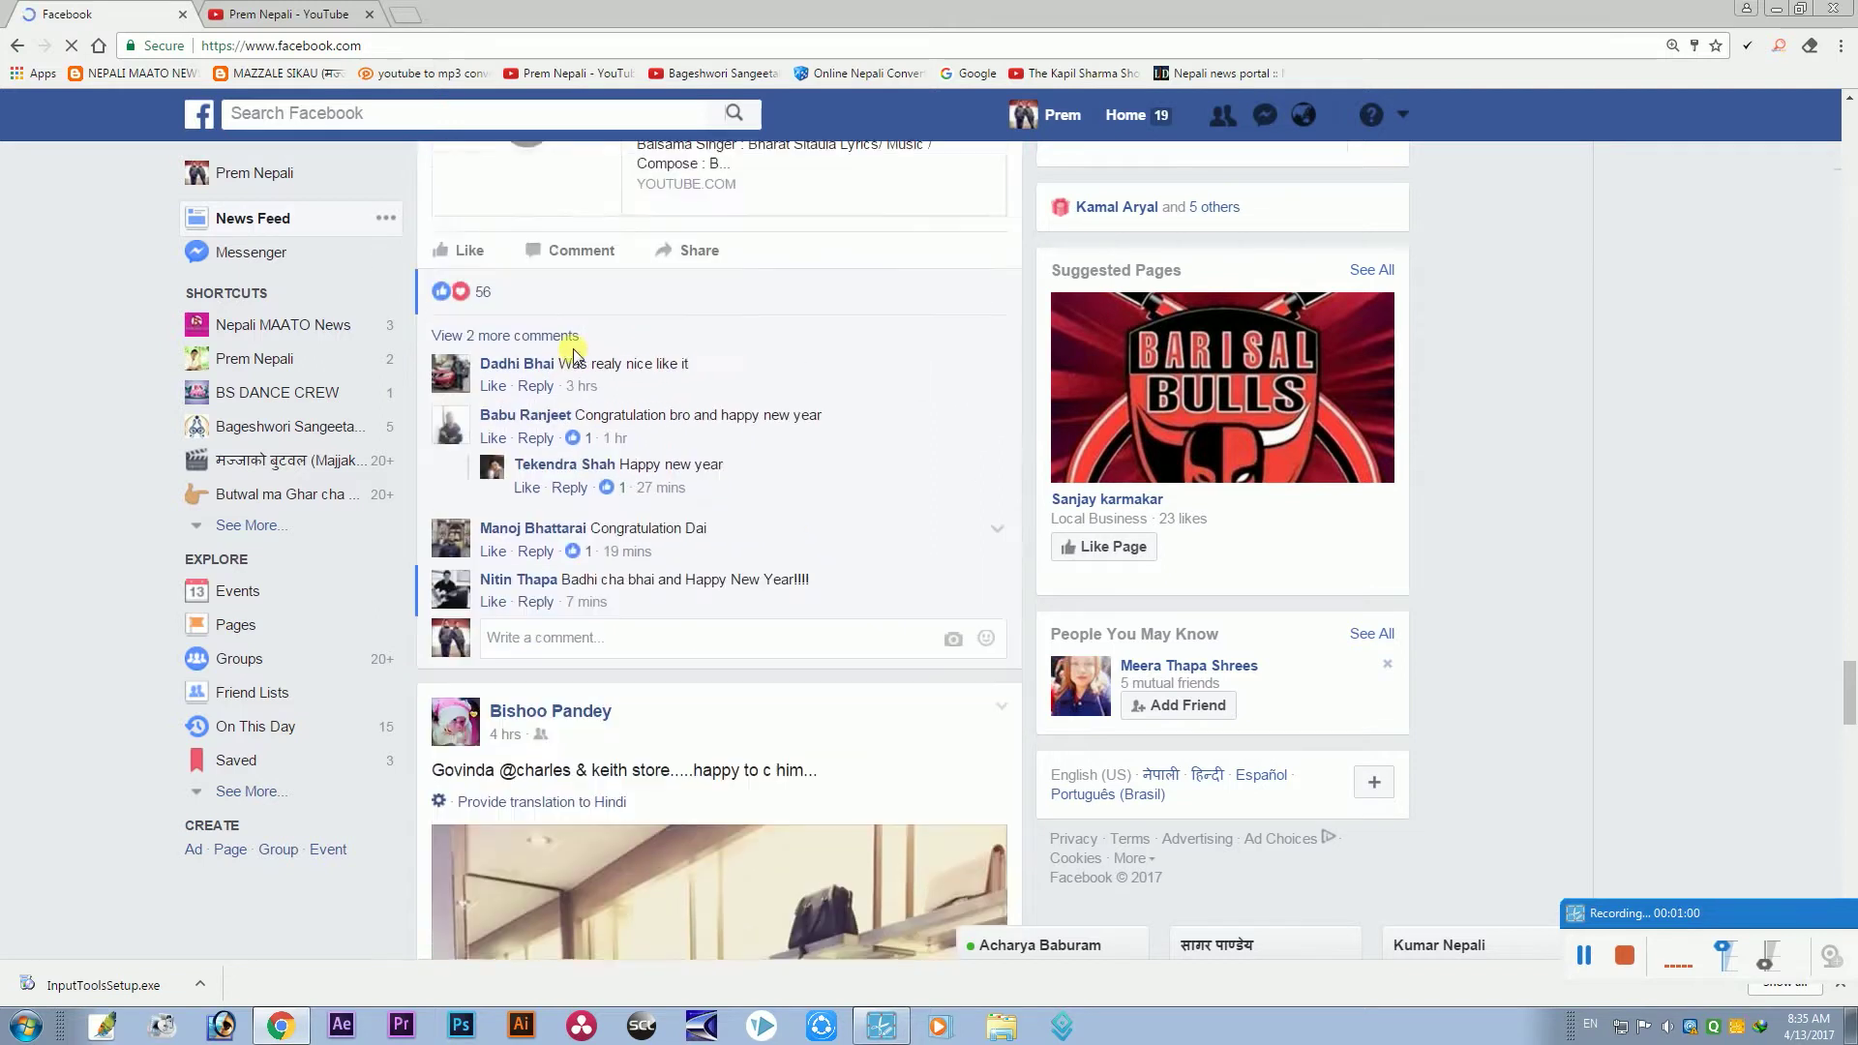
left_click(404, 13)
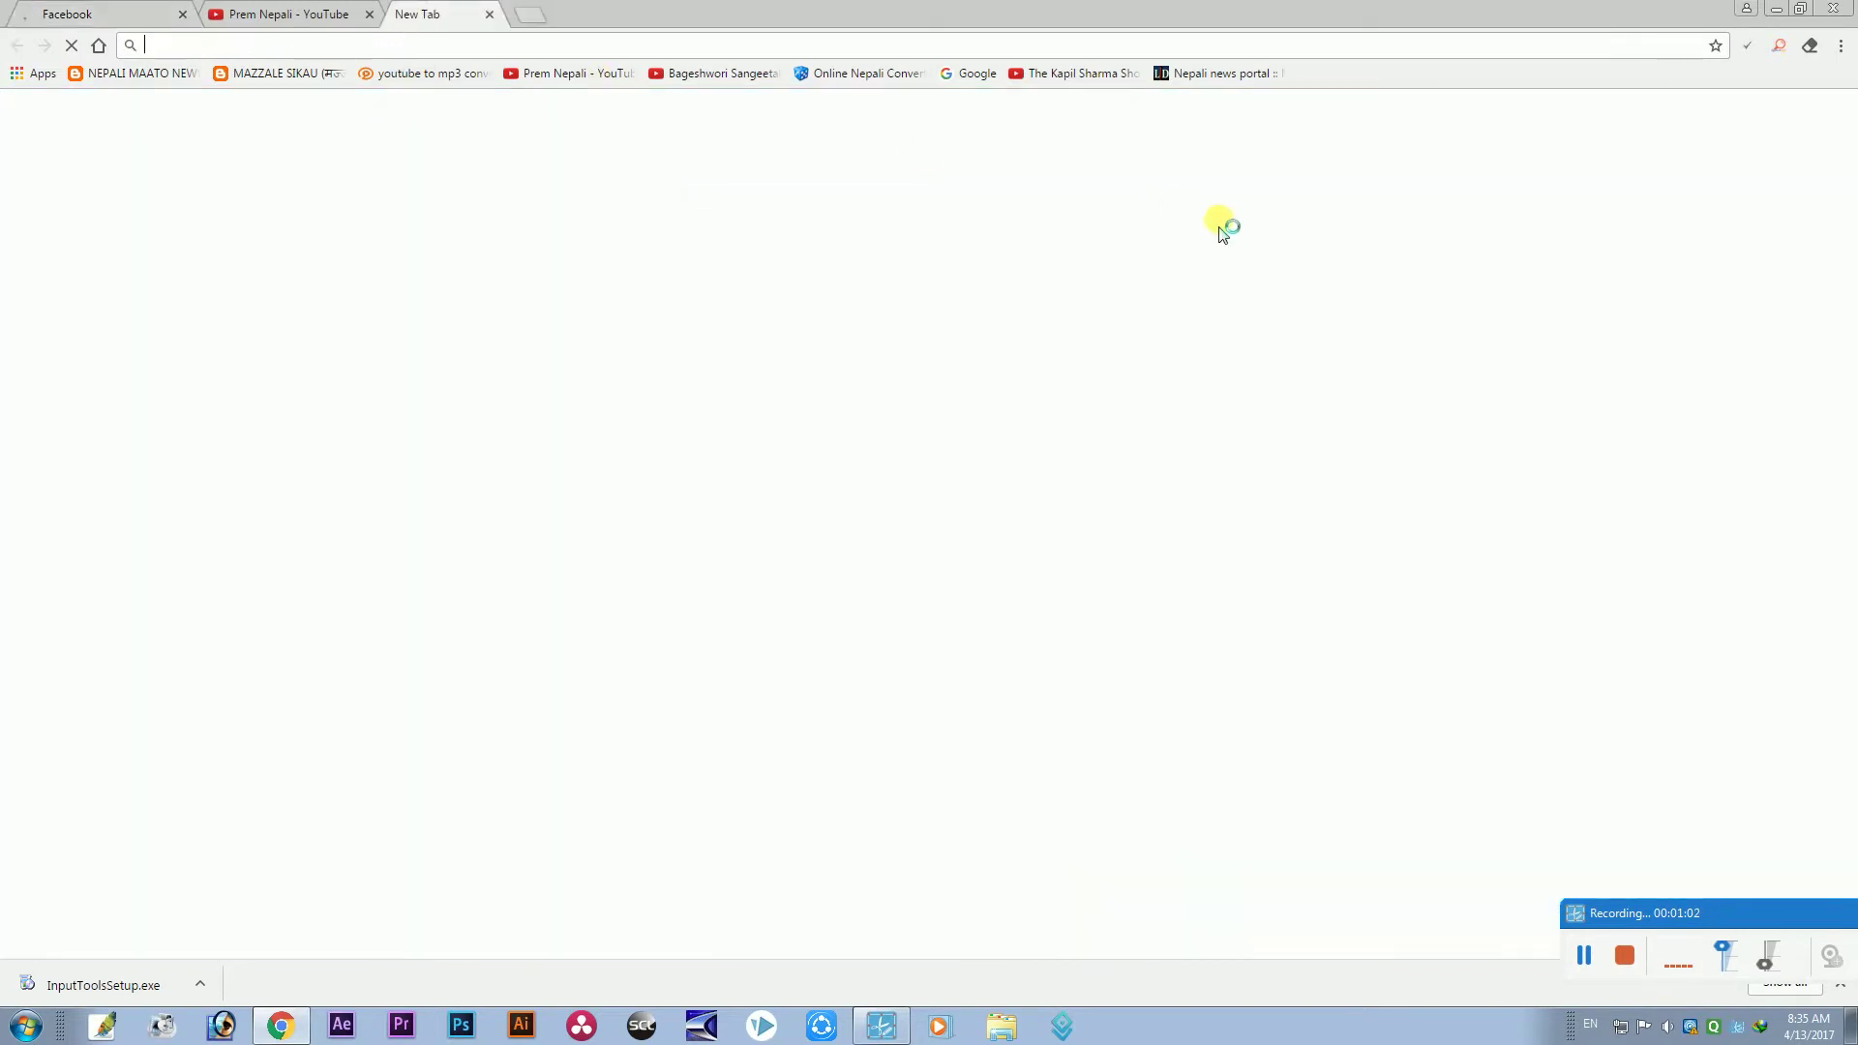
Search Google for 'nepali translation'
left_click(964, 72)
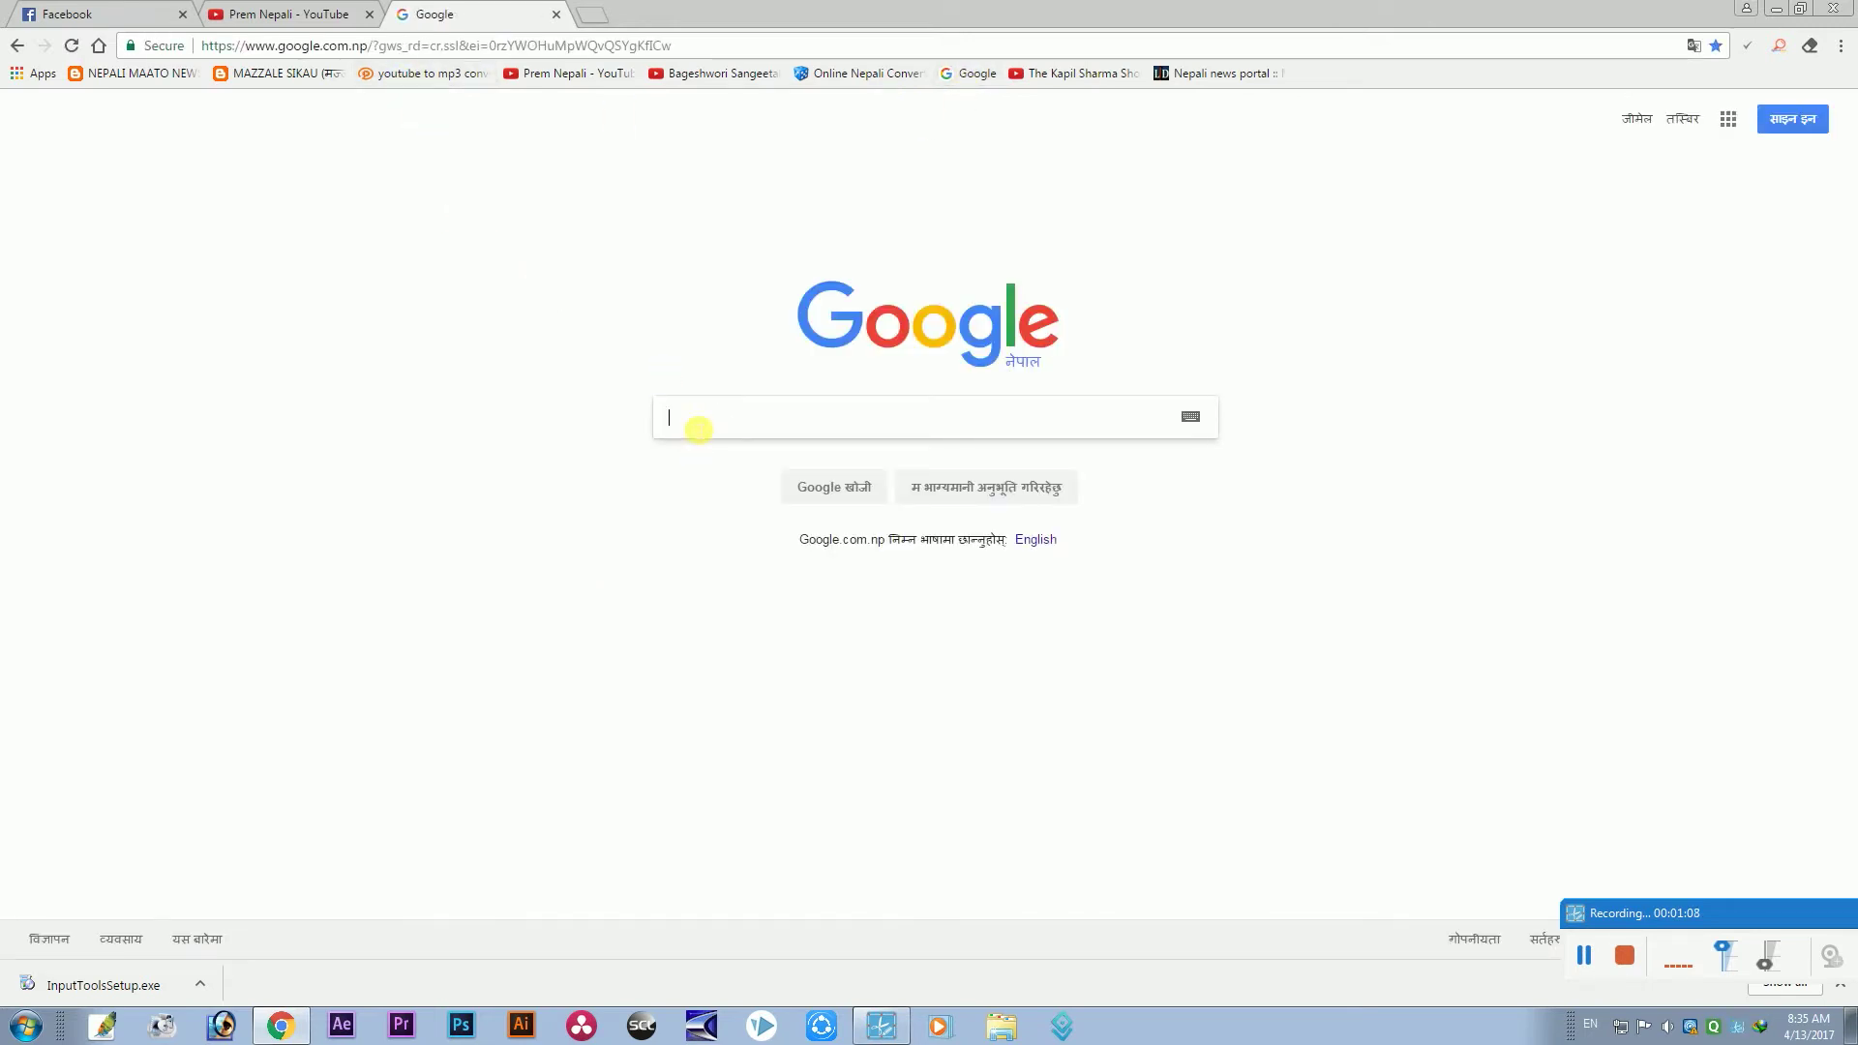
type("nepali tr")
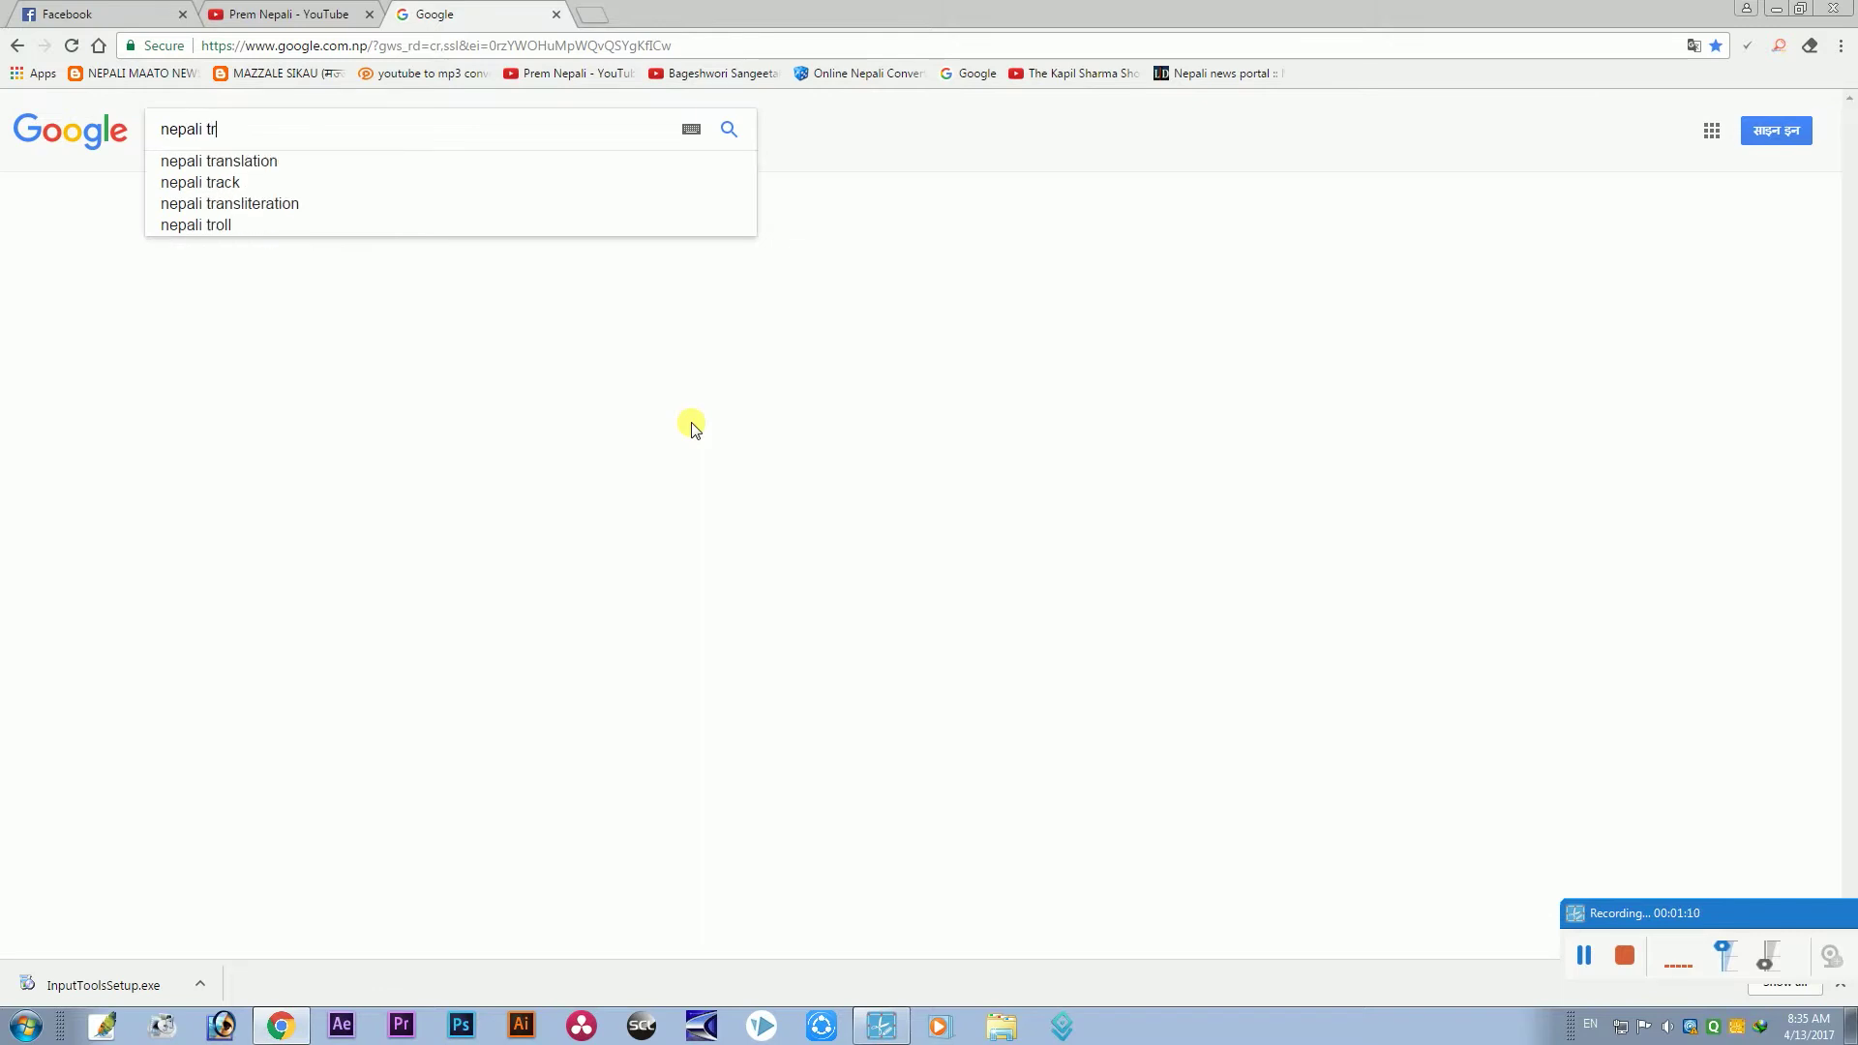
key("Down")
key("Return")
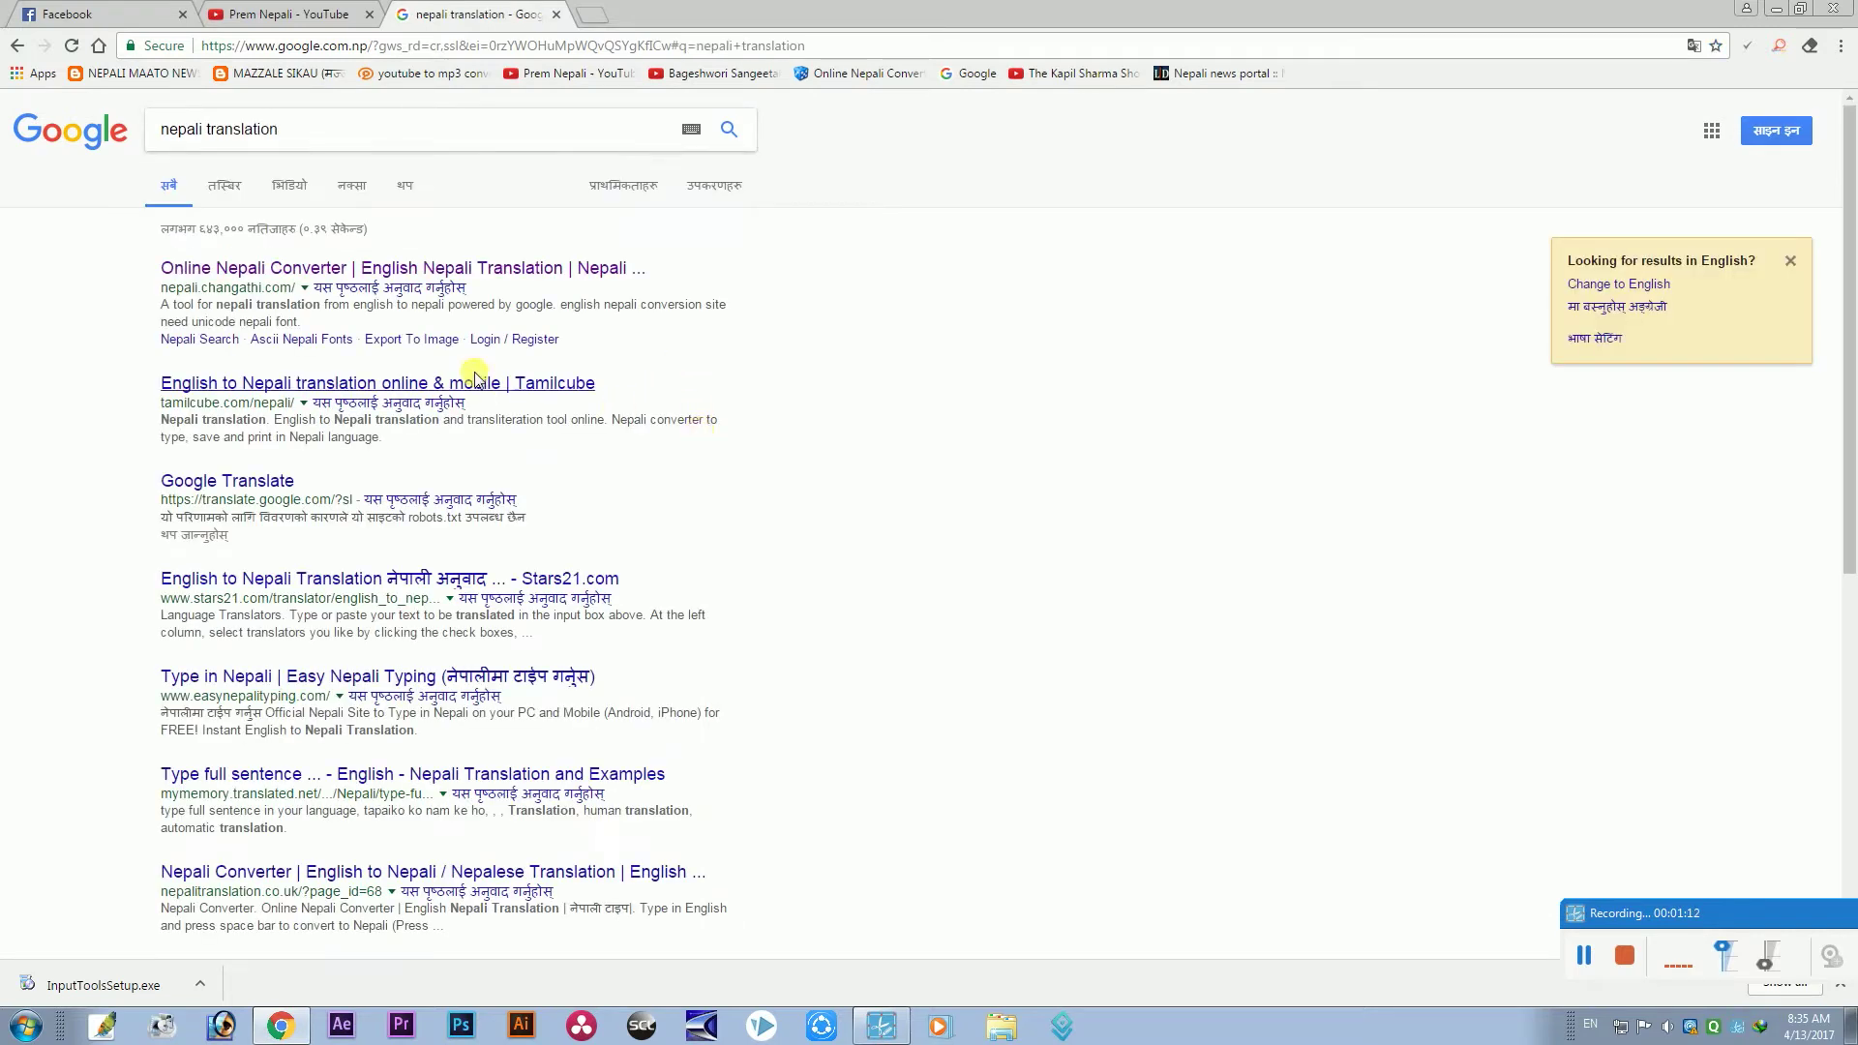
Convert 'hamro' to हाम्रो in the Online Nepali Converter, select it, and return to Facebook
left_click(307, 276)
left_click(614, 356)
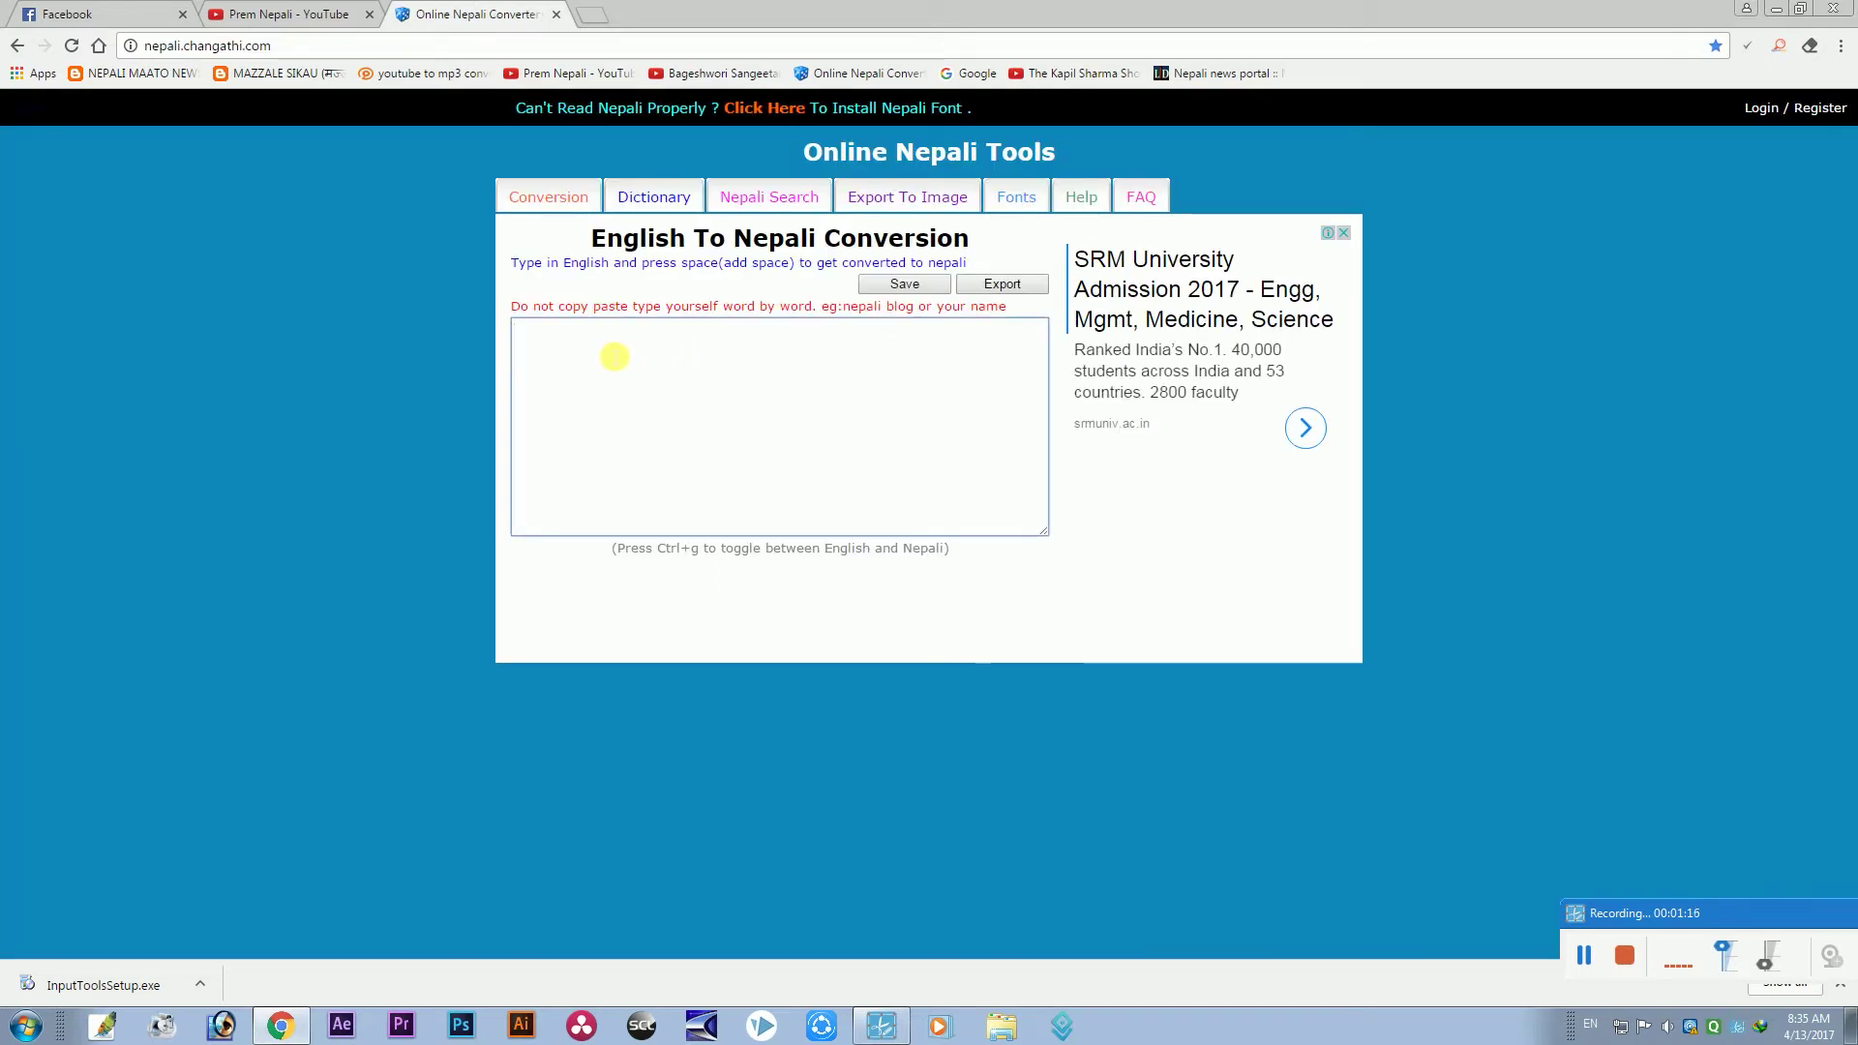
type("hamro")
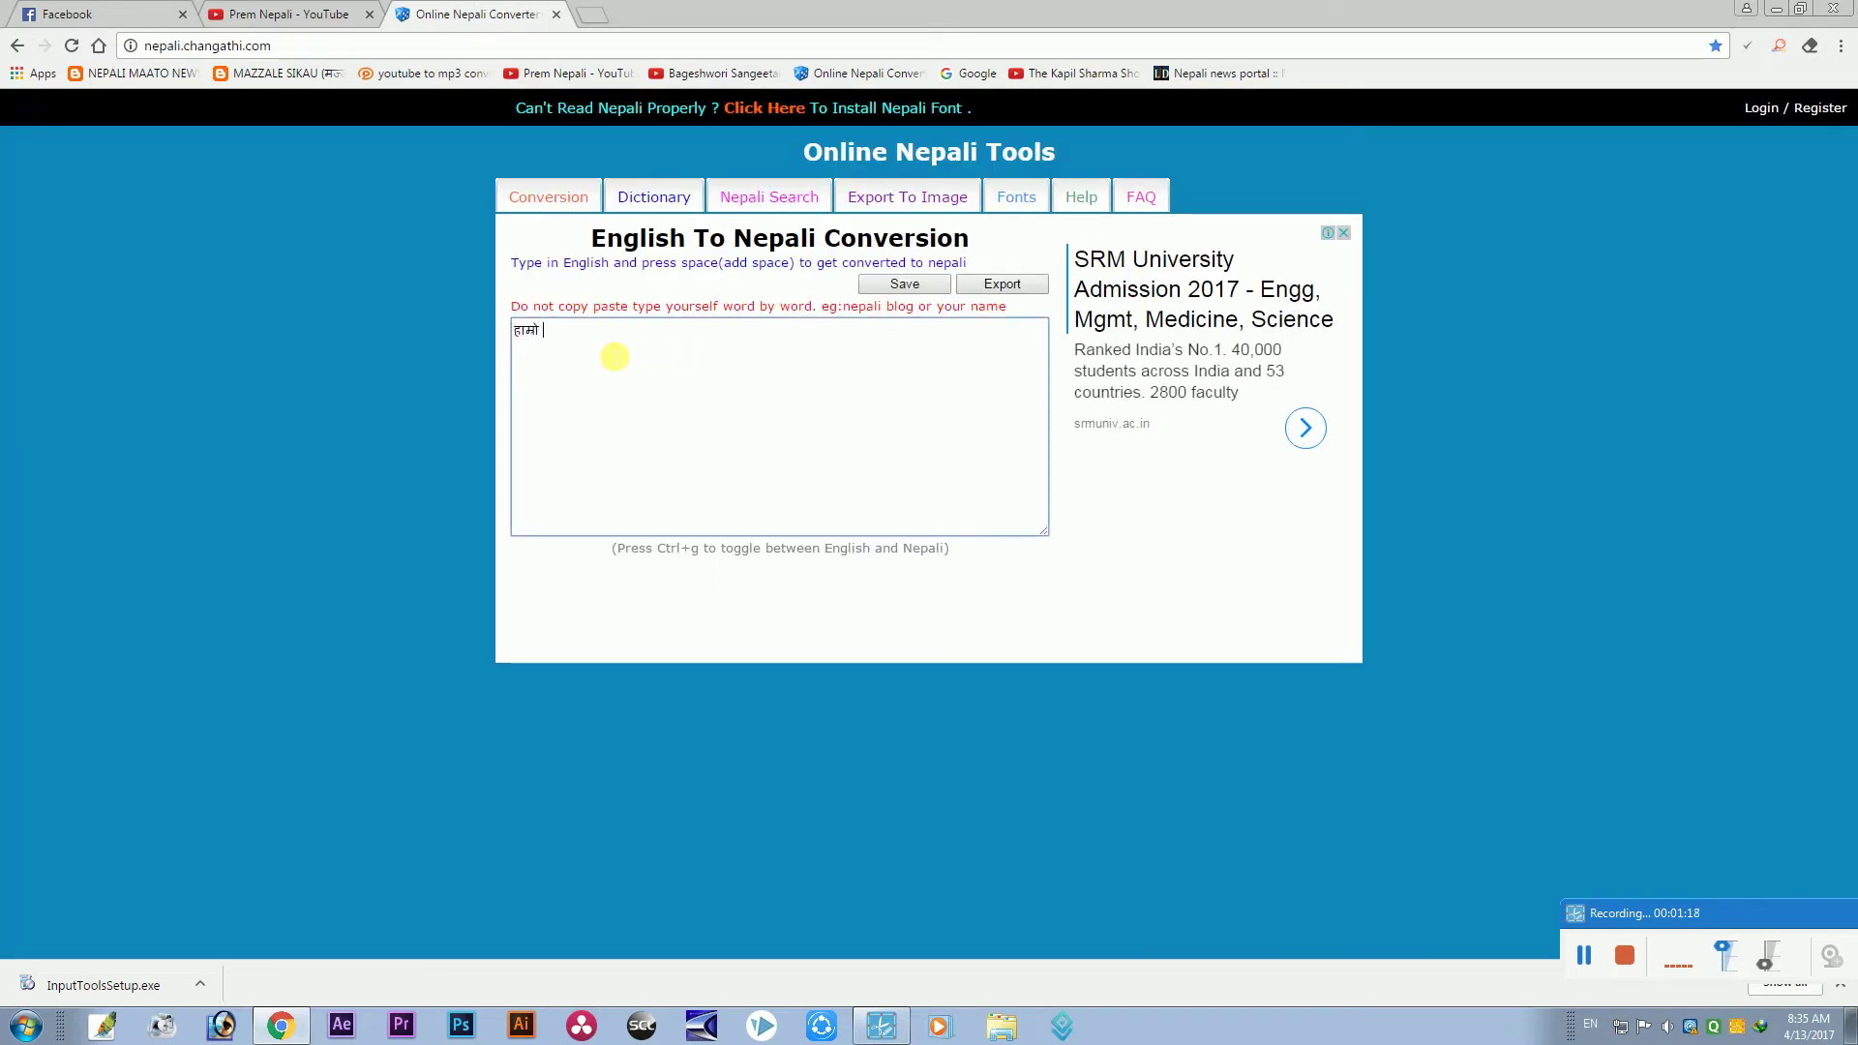
left_click_drag(595, 345, 436, 333)
key("ctrl+c")
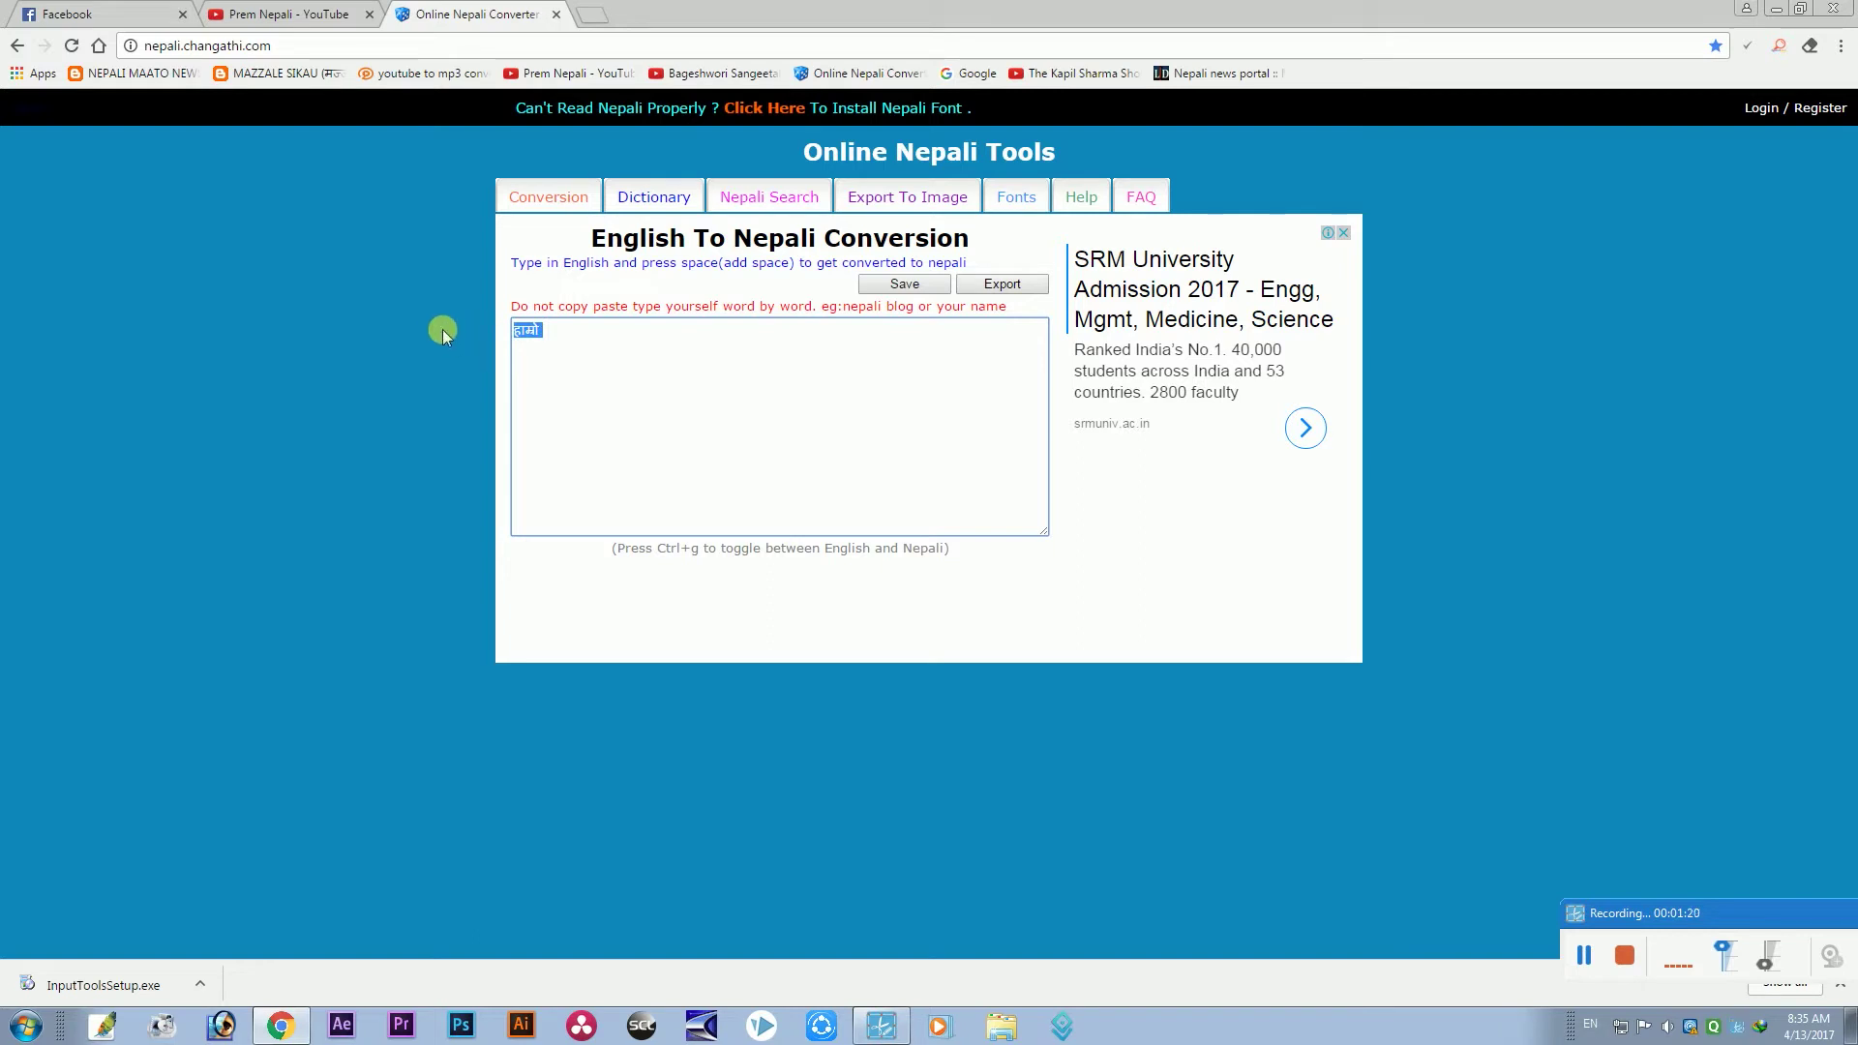
left_click(145, 13)
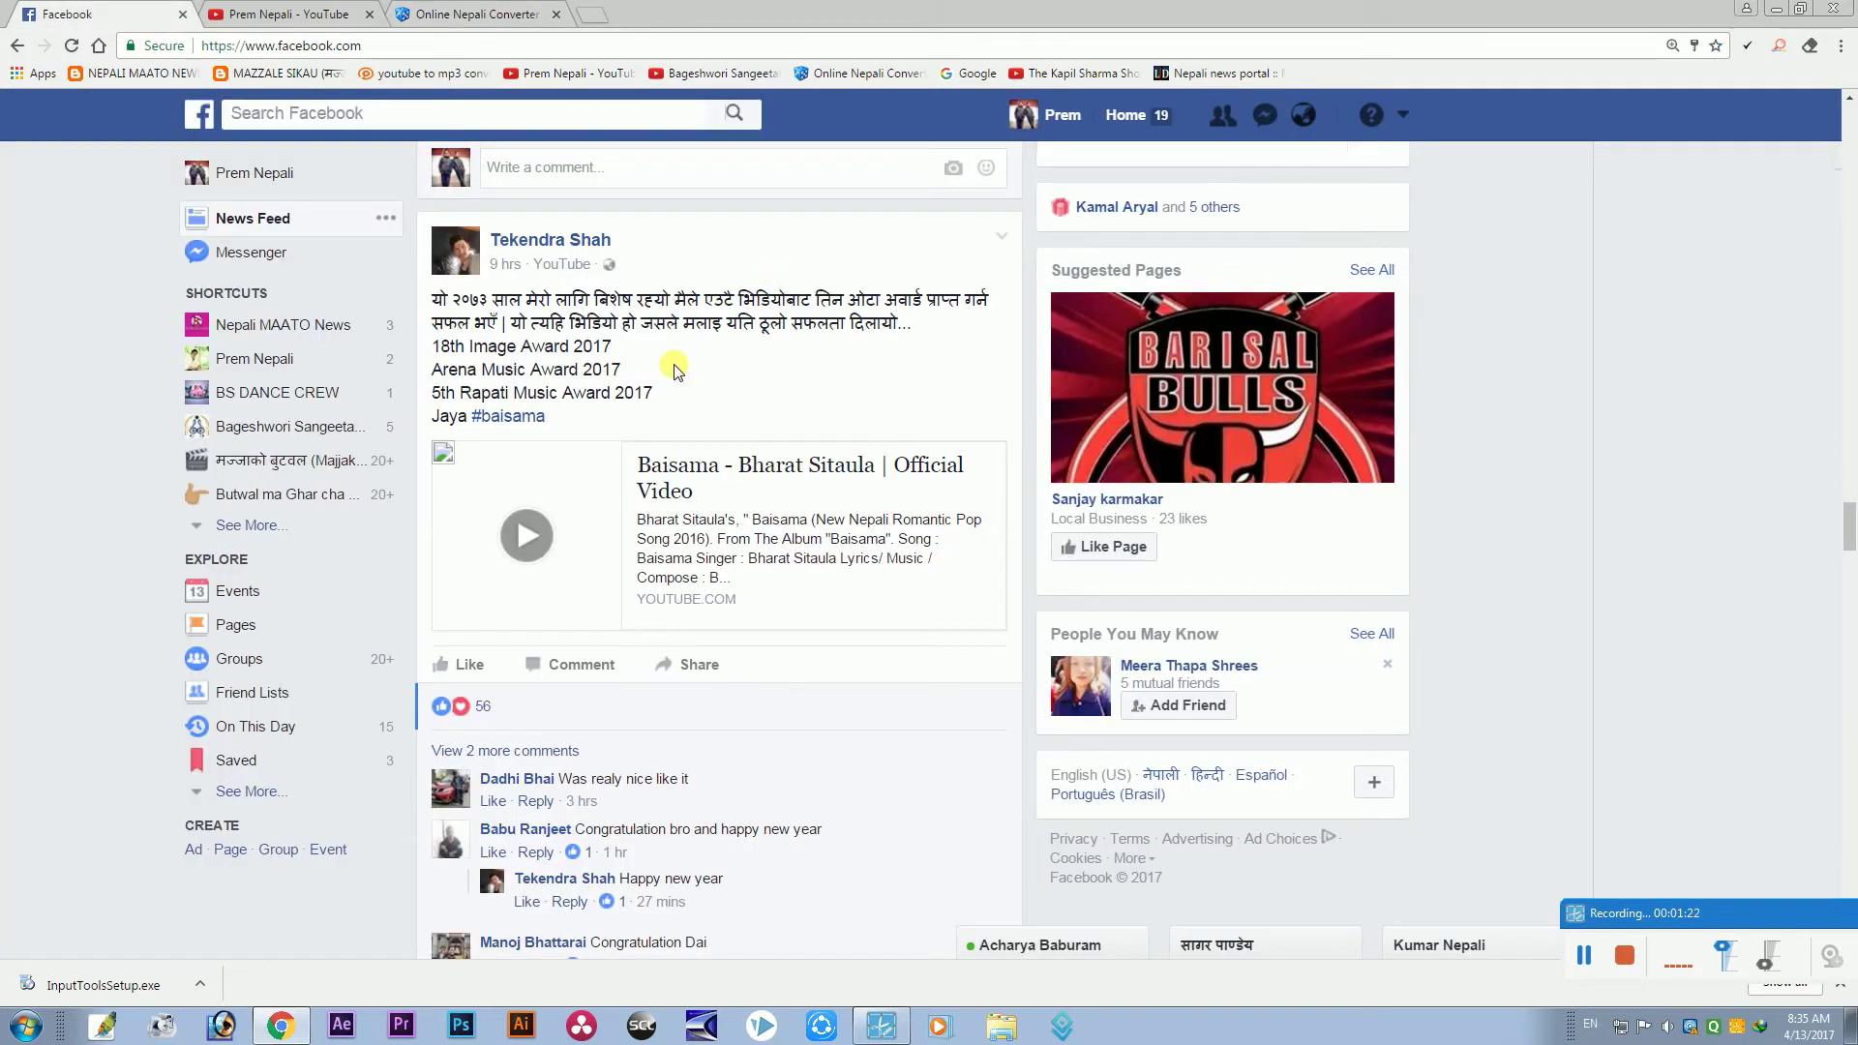
Paste हाम्रो into a new Facebook post draft
scroll(674, 371, "down", 15)
scroll(717, 283, "up", 5)
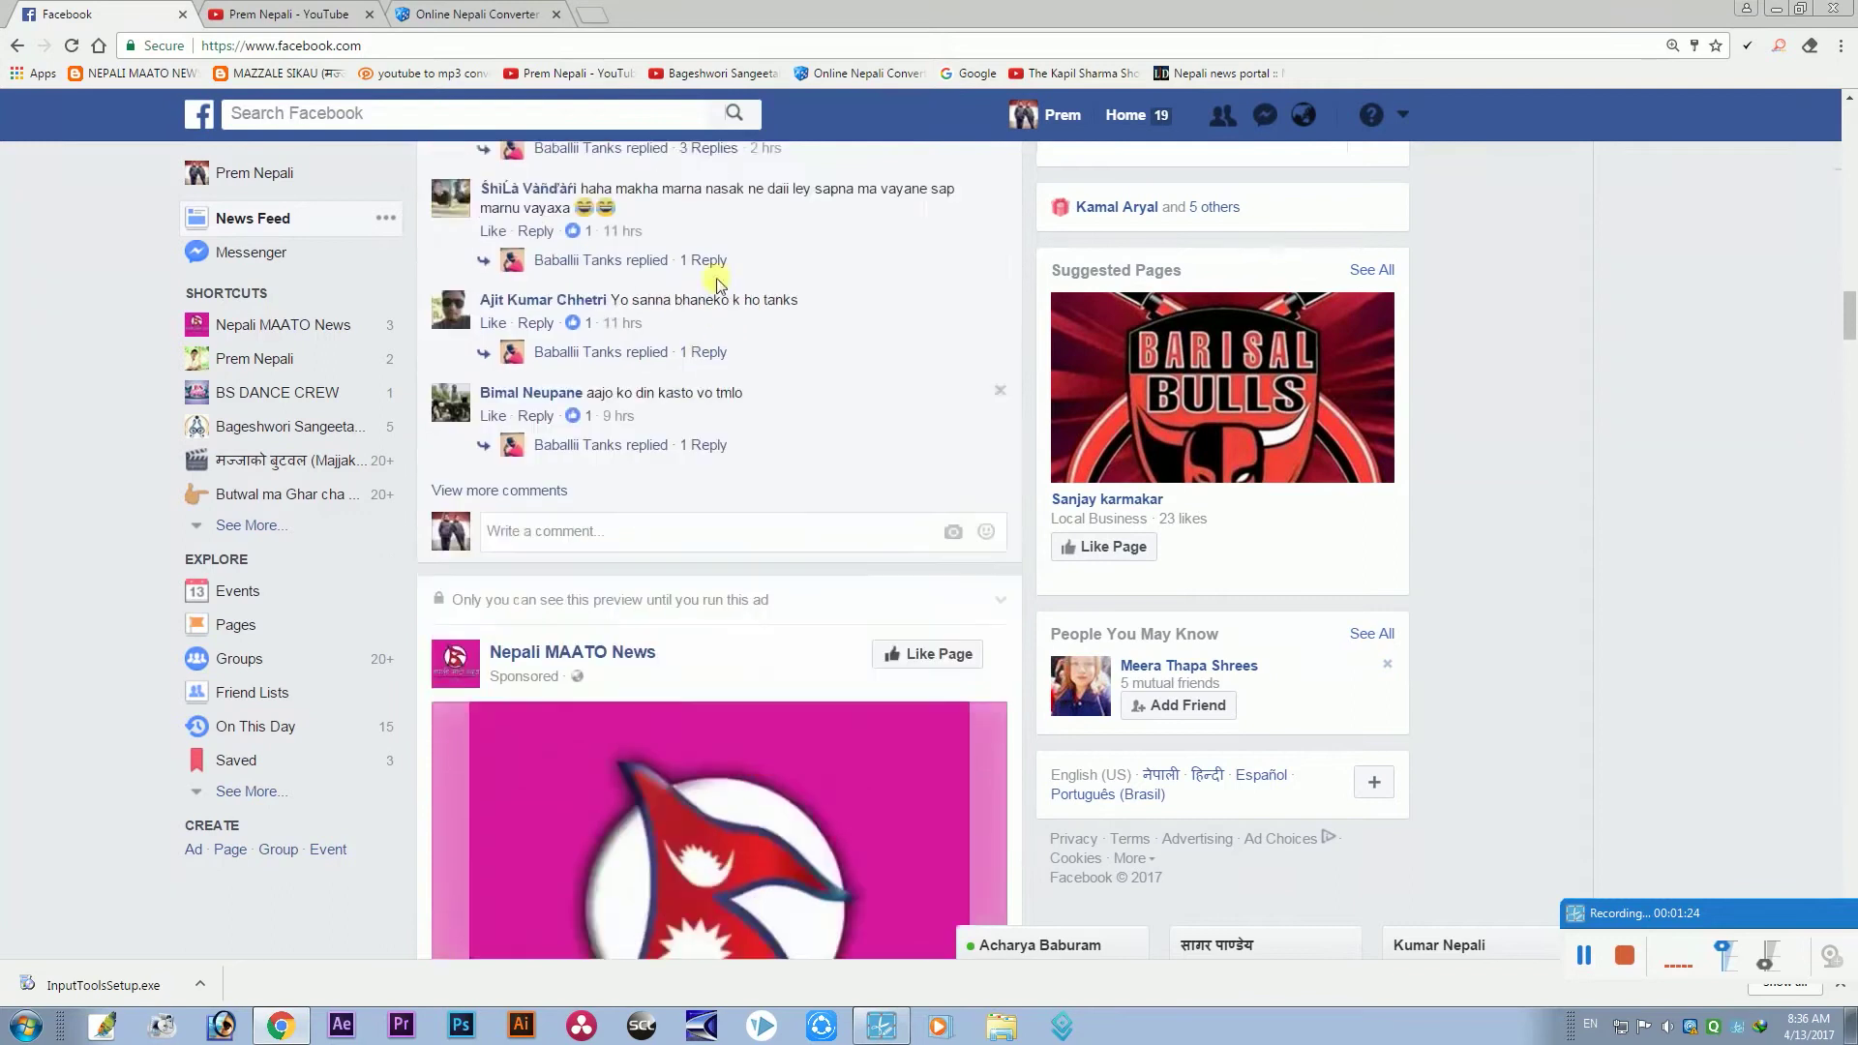
scroll(718, 284, "up", 10)
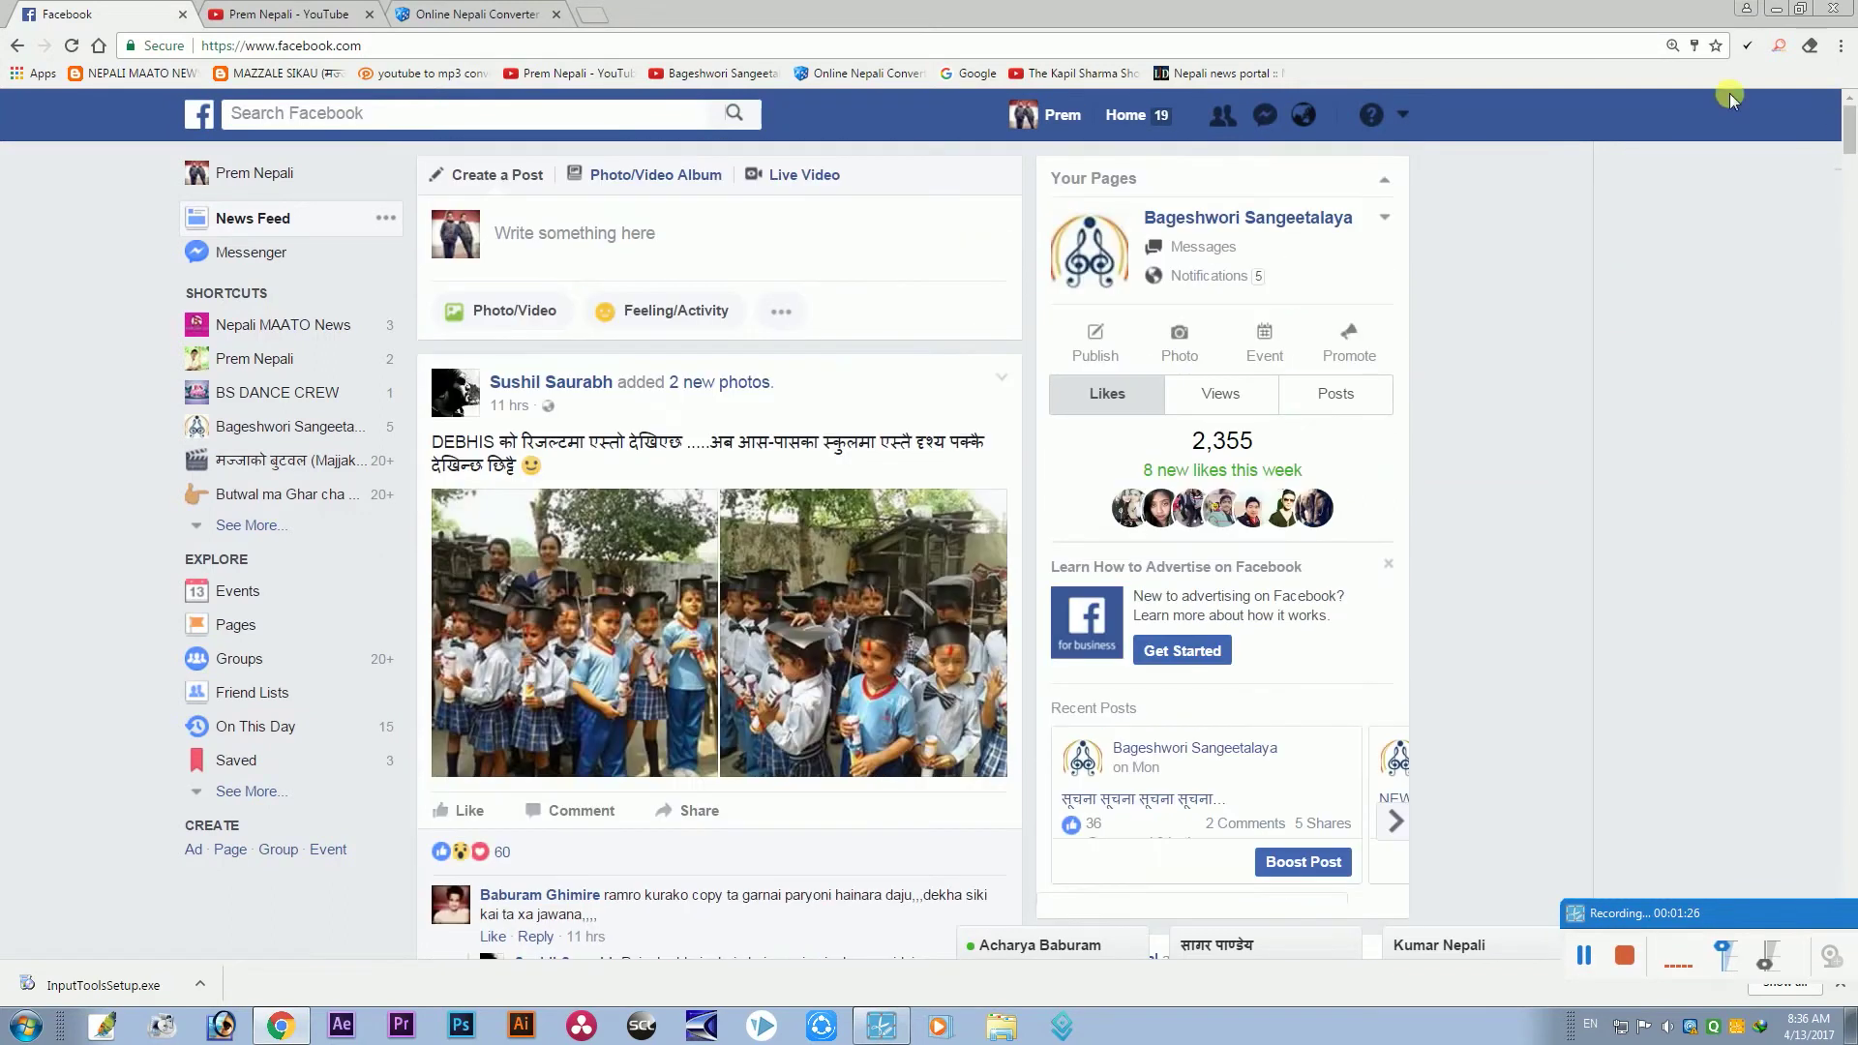
left_click(669, 244)
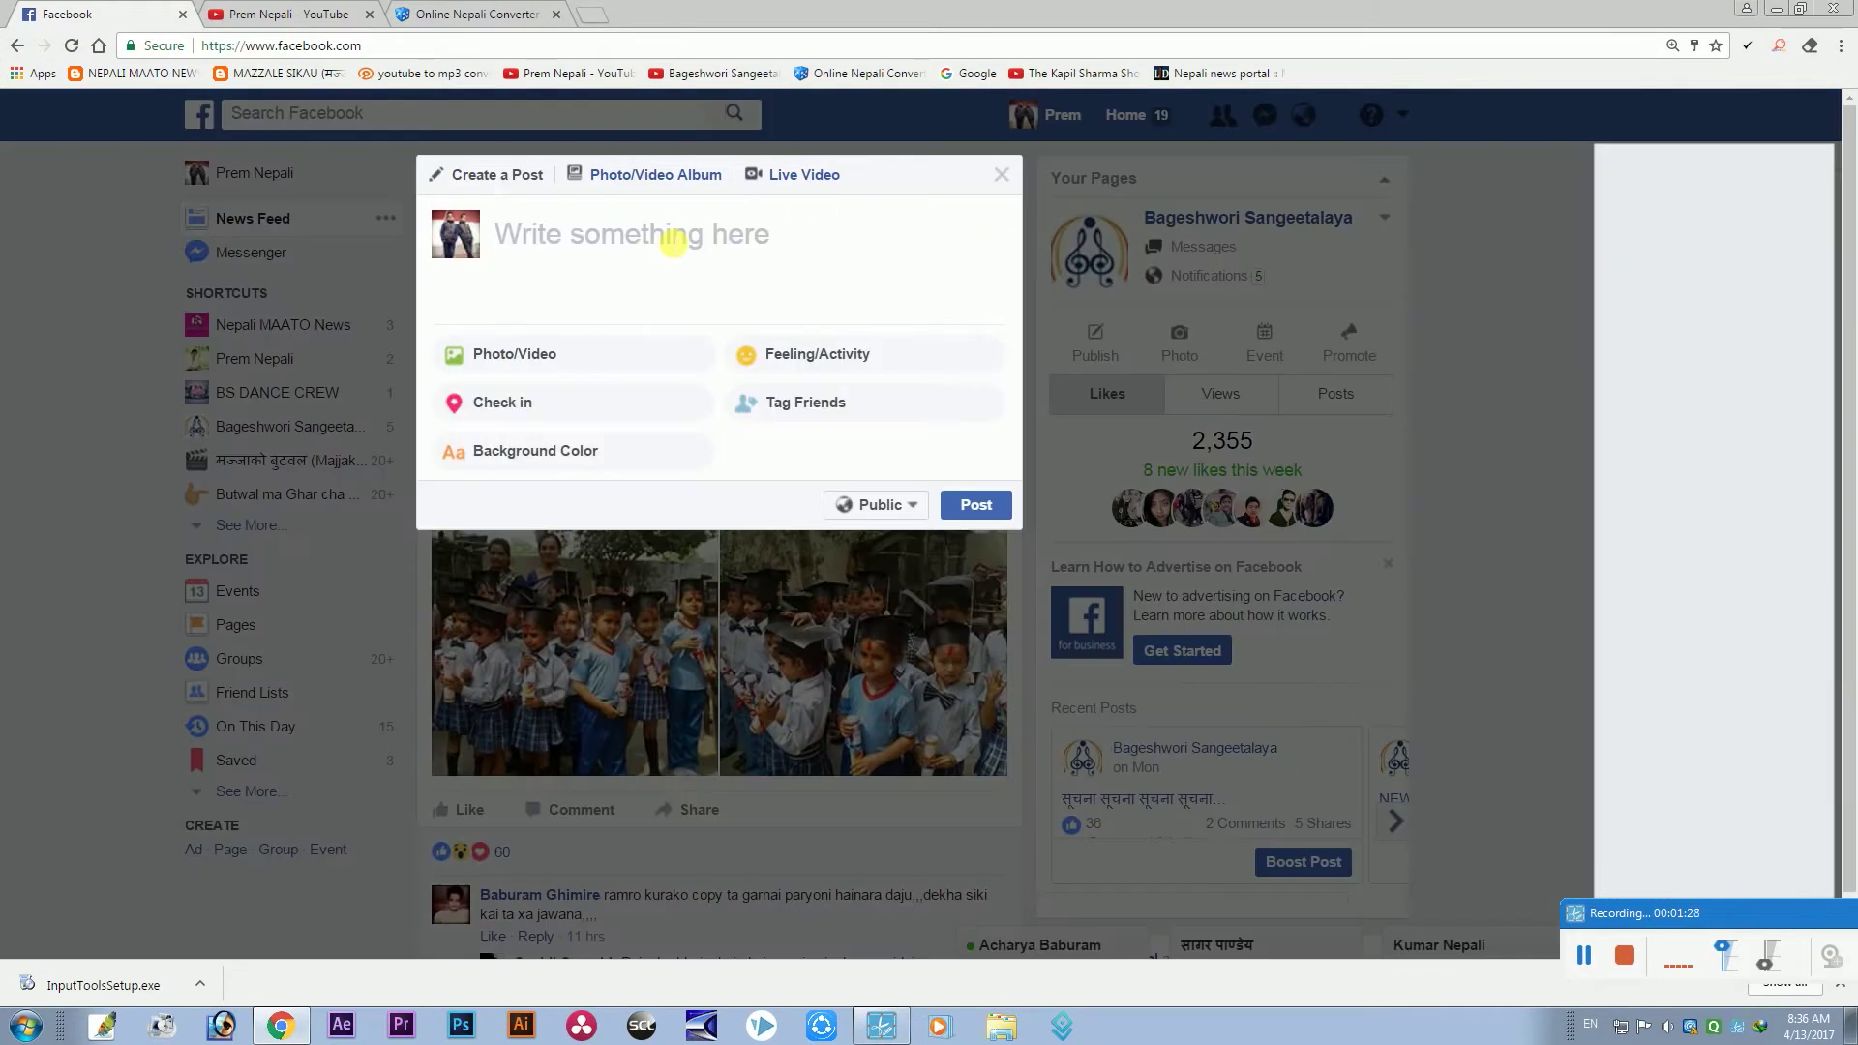
key("ctrl+v")
key("ctrl+shift+Tab")
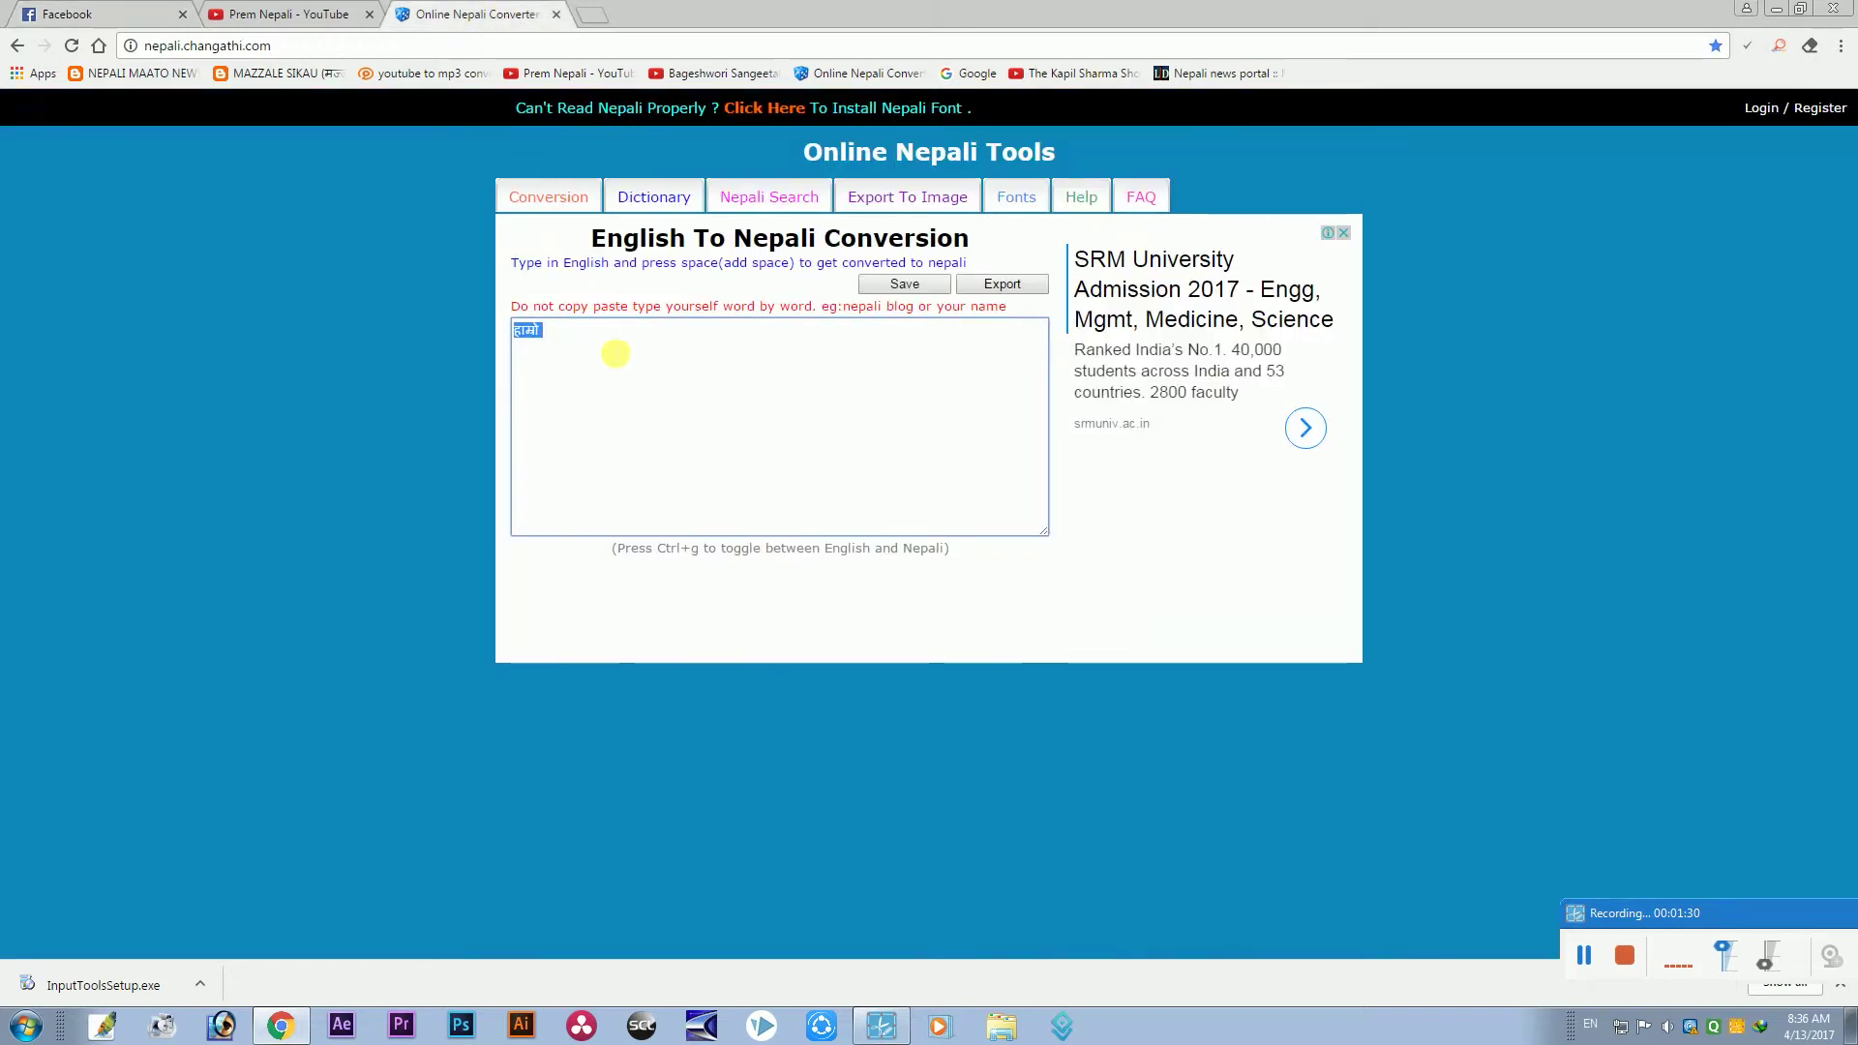
left_click(136, 12)
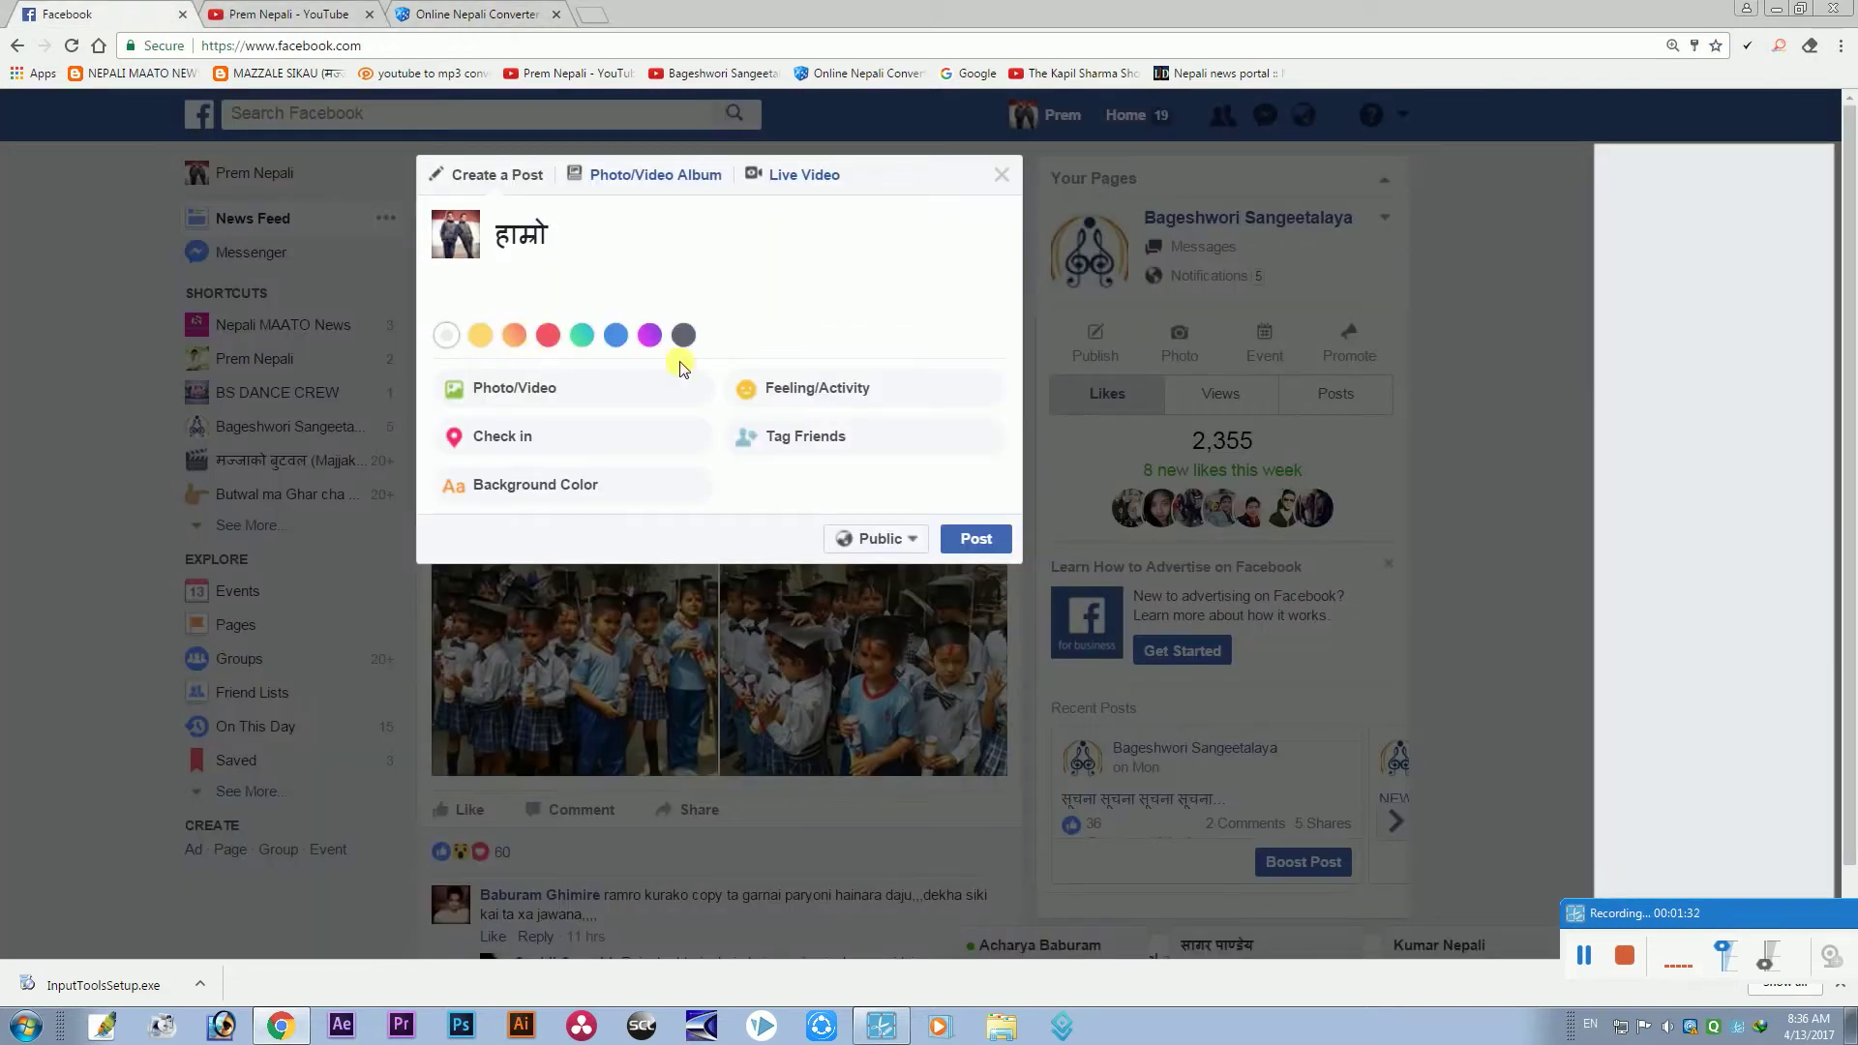
Discard the draft post and return to the Nepali converter page
key("Escape")
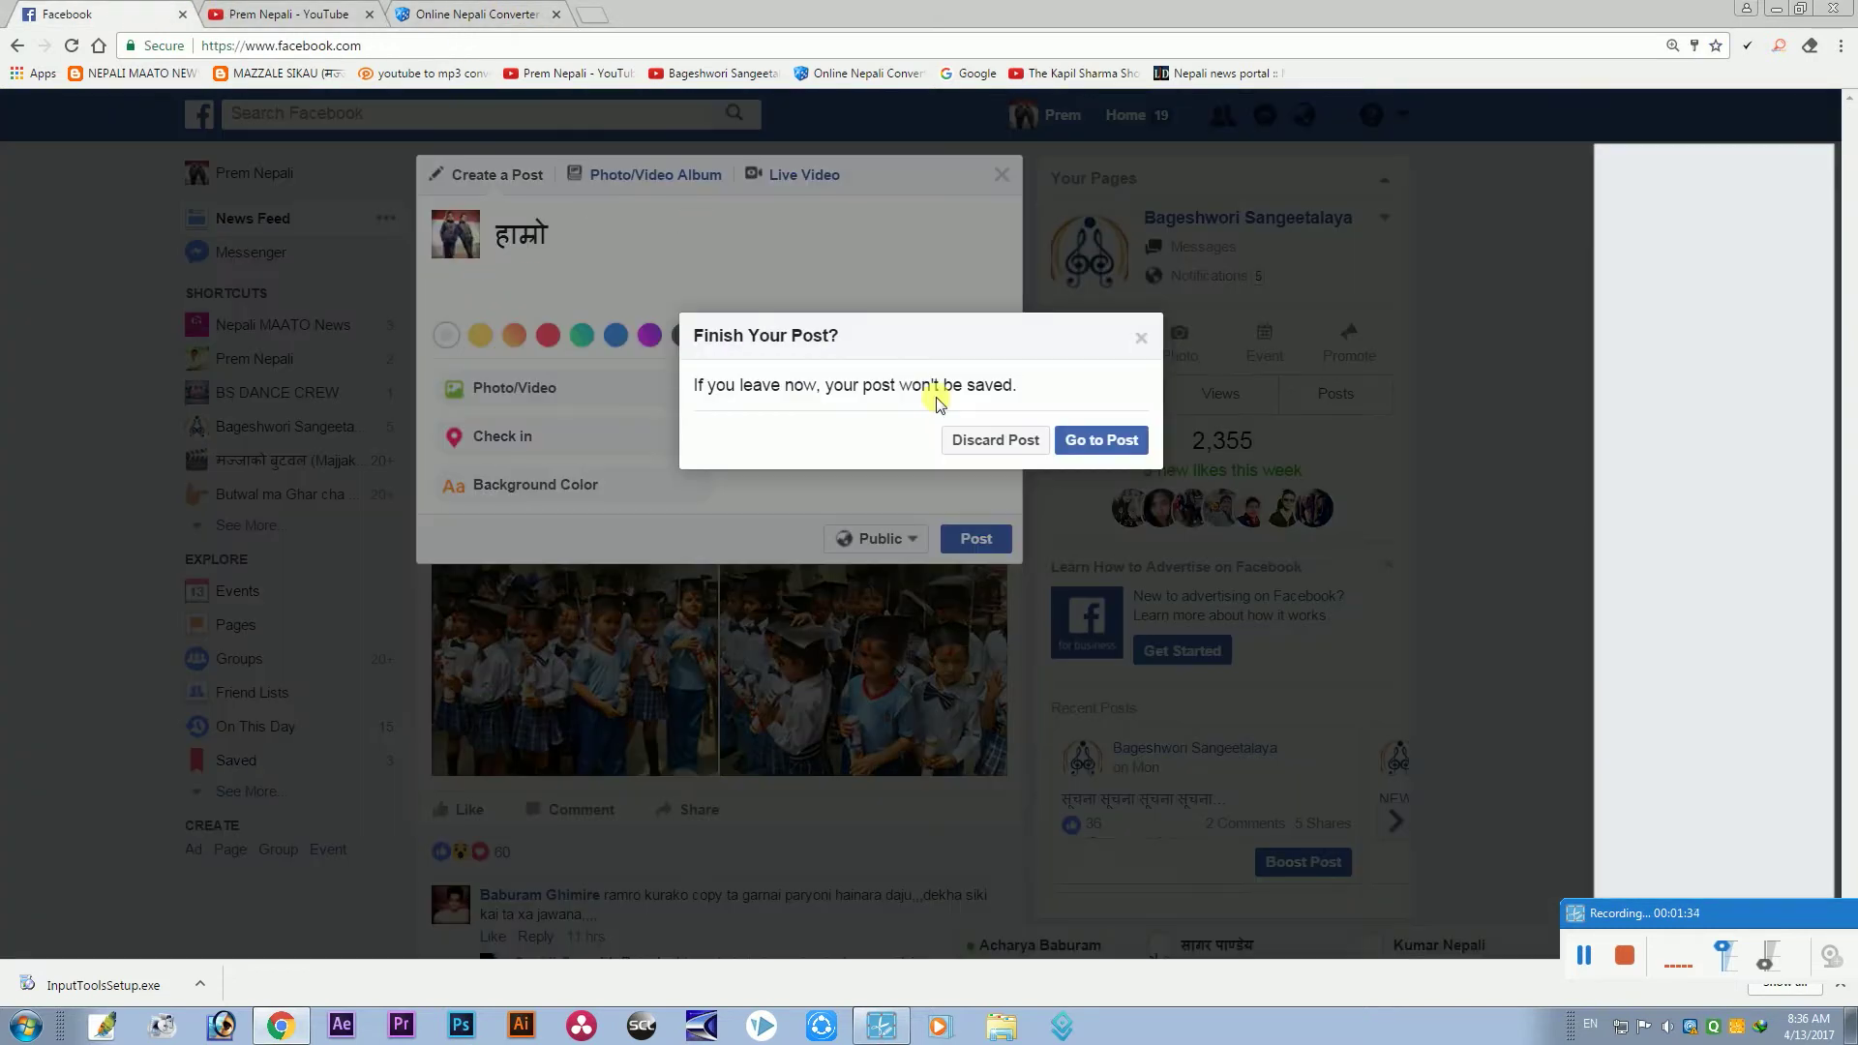
left_click(1000, 439)
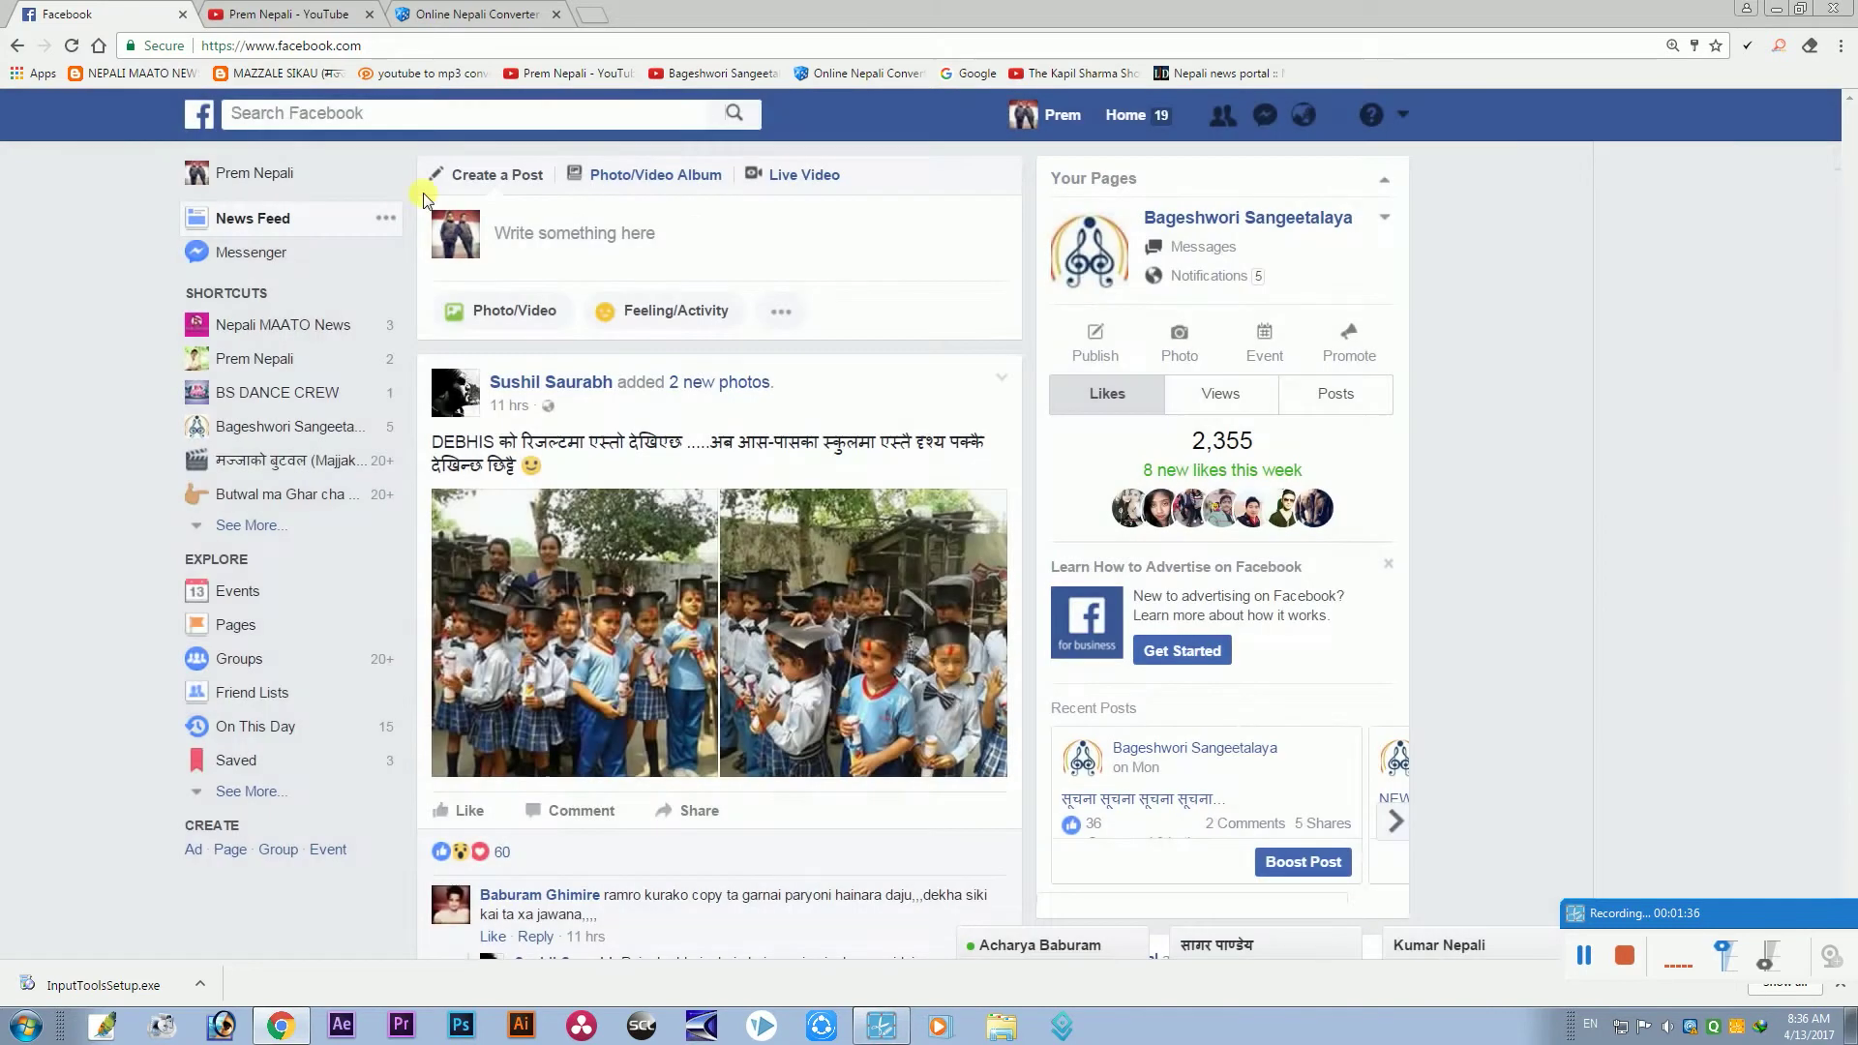
left_click(459, 9)
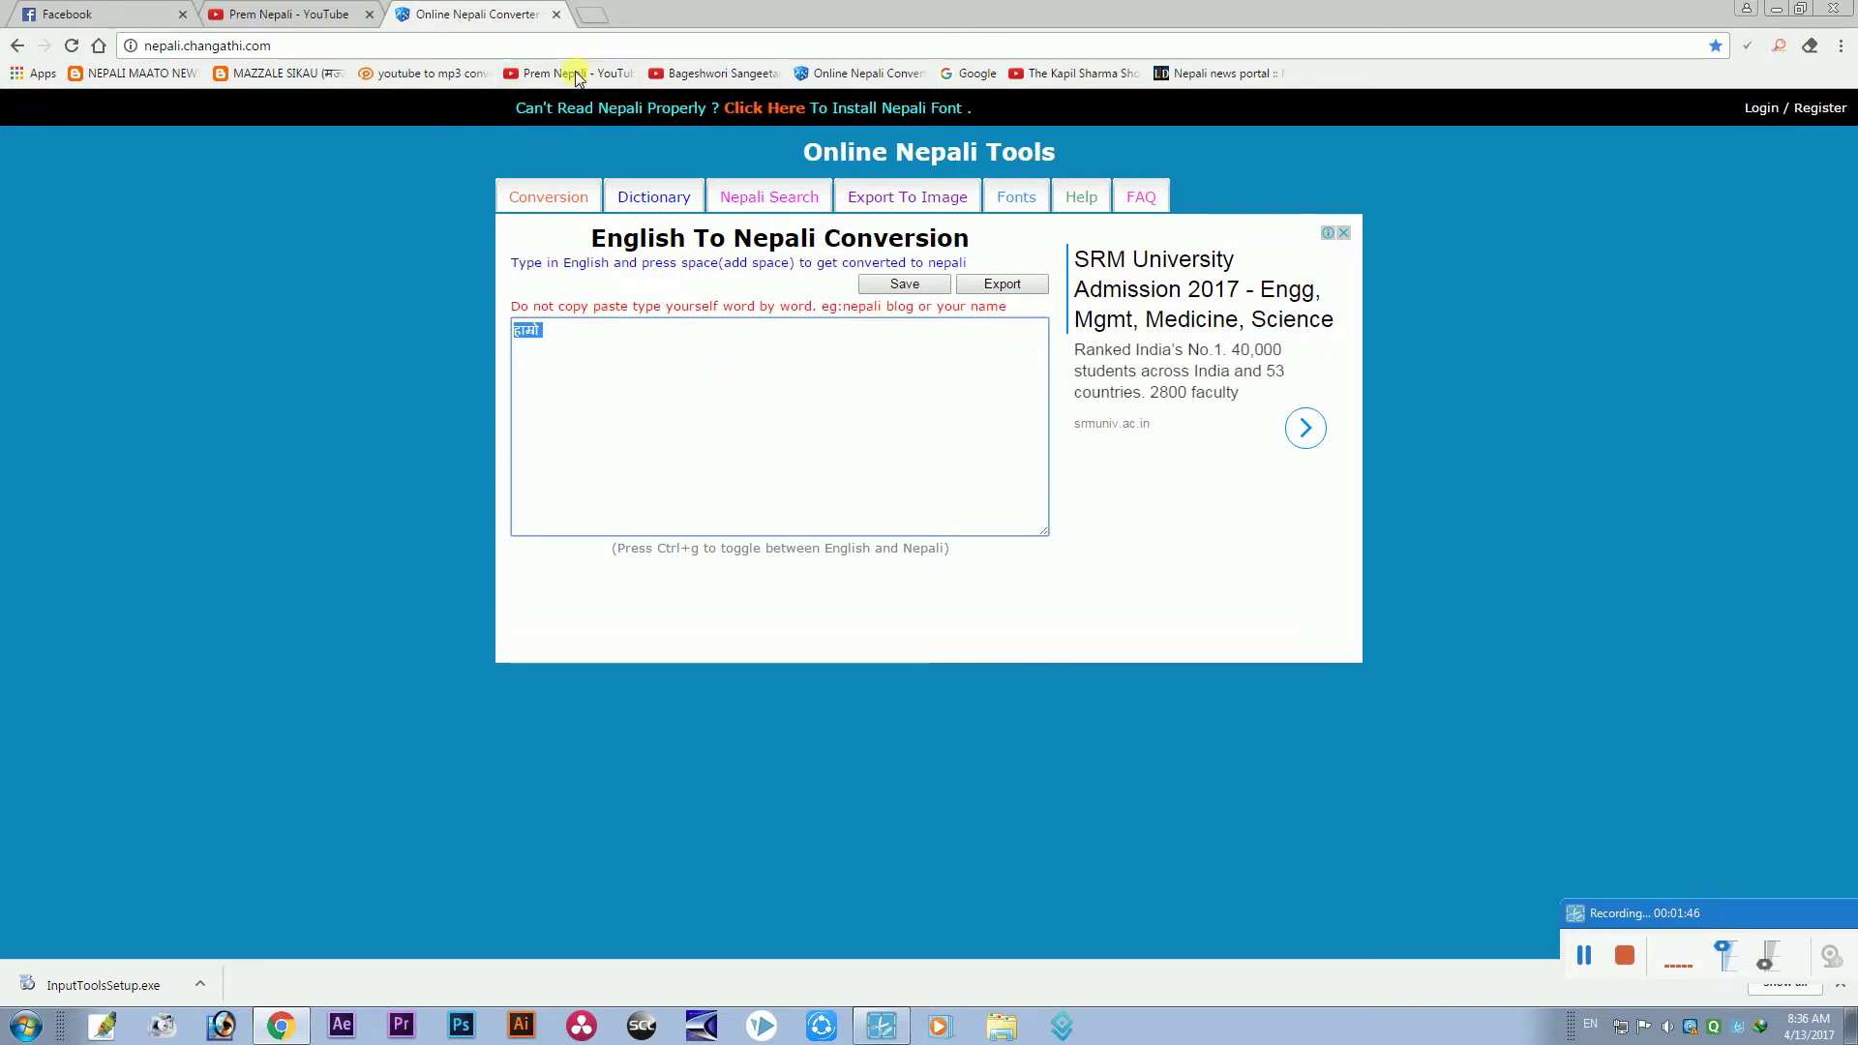
Close the converter tab and search Google for 'google input tools' in a new tab
left_click(557, 14)
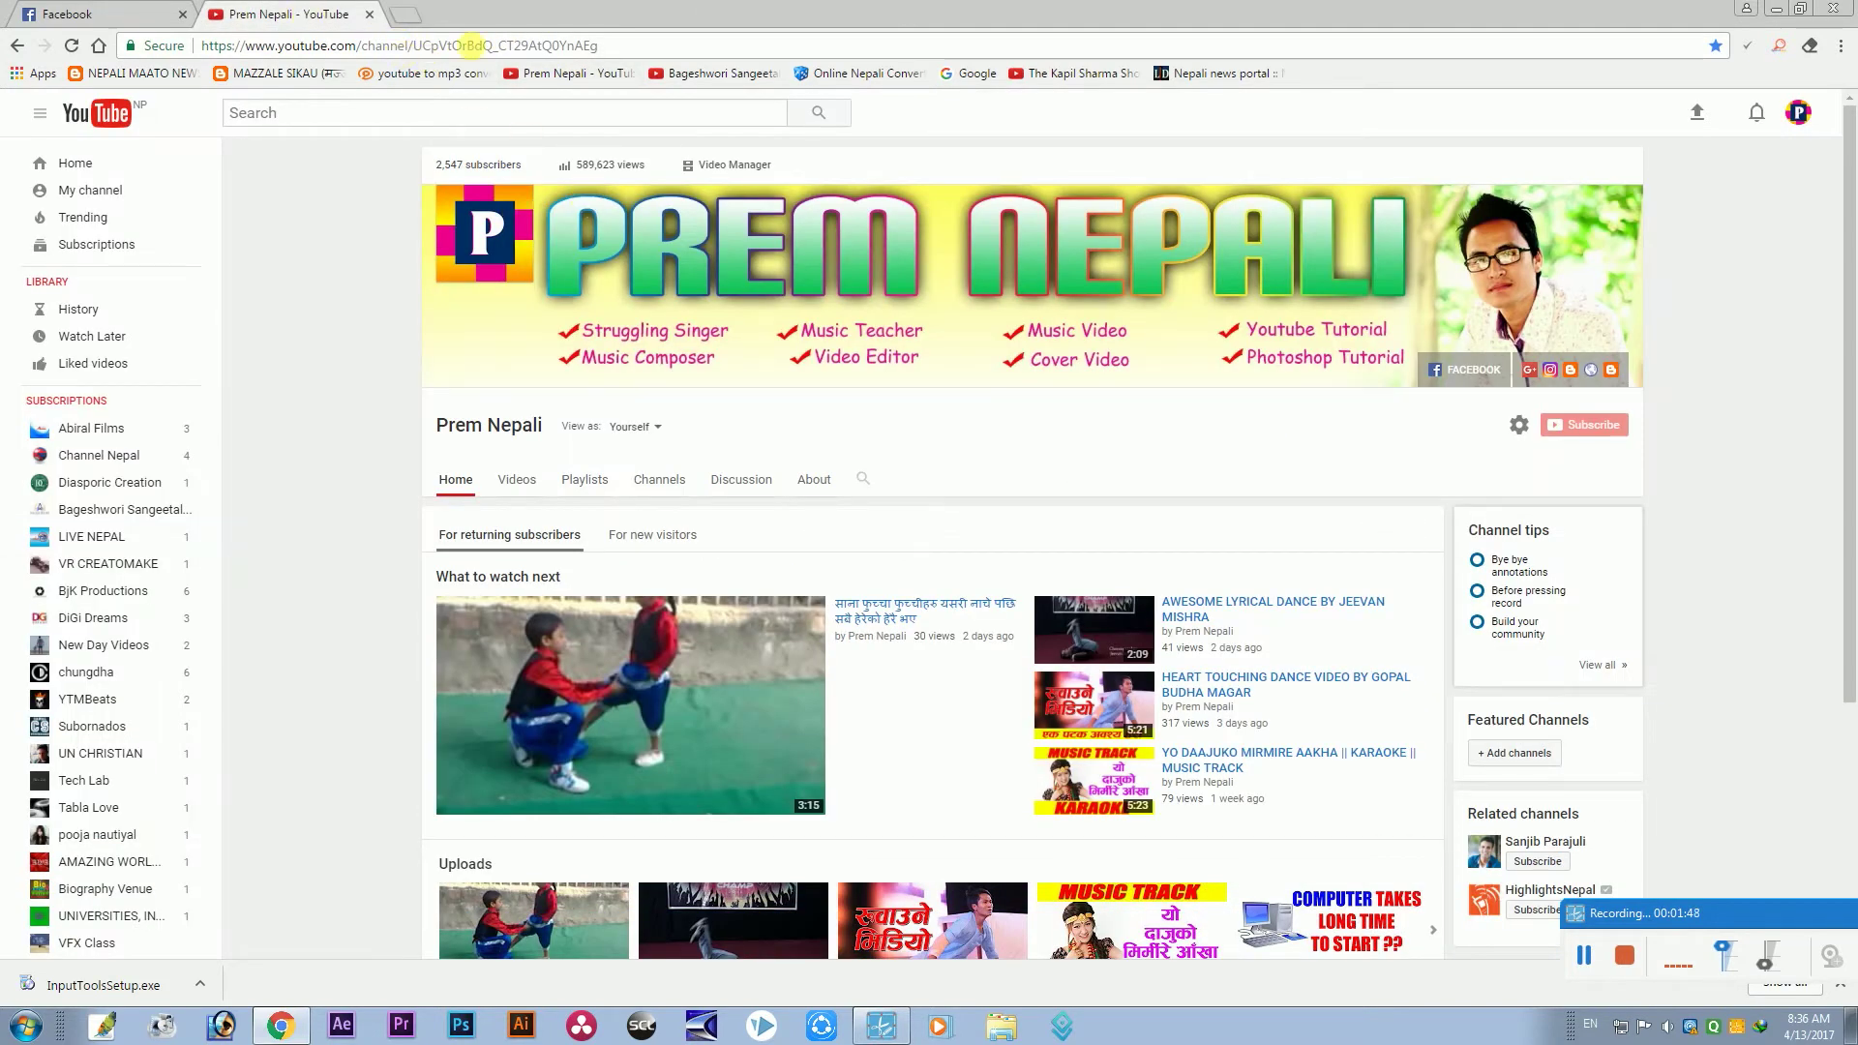
left_click(405, 16)
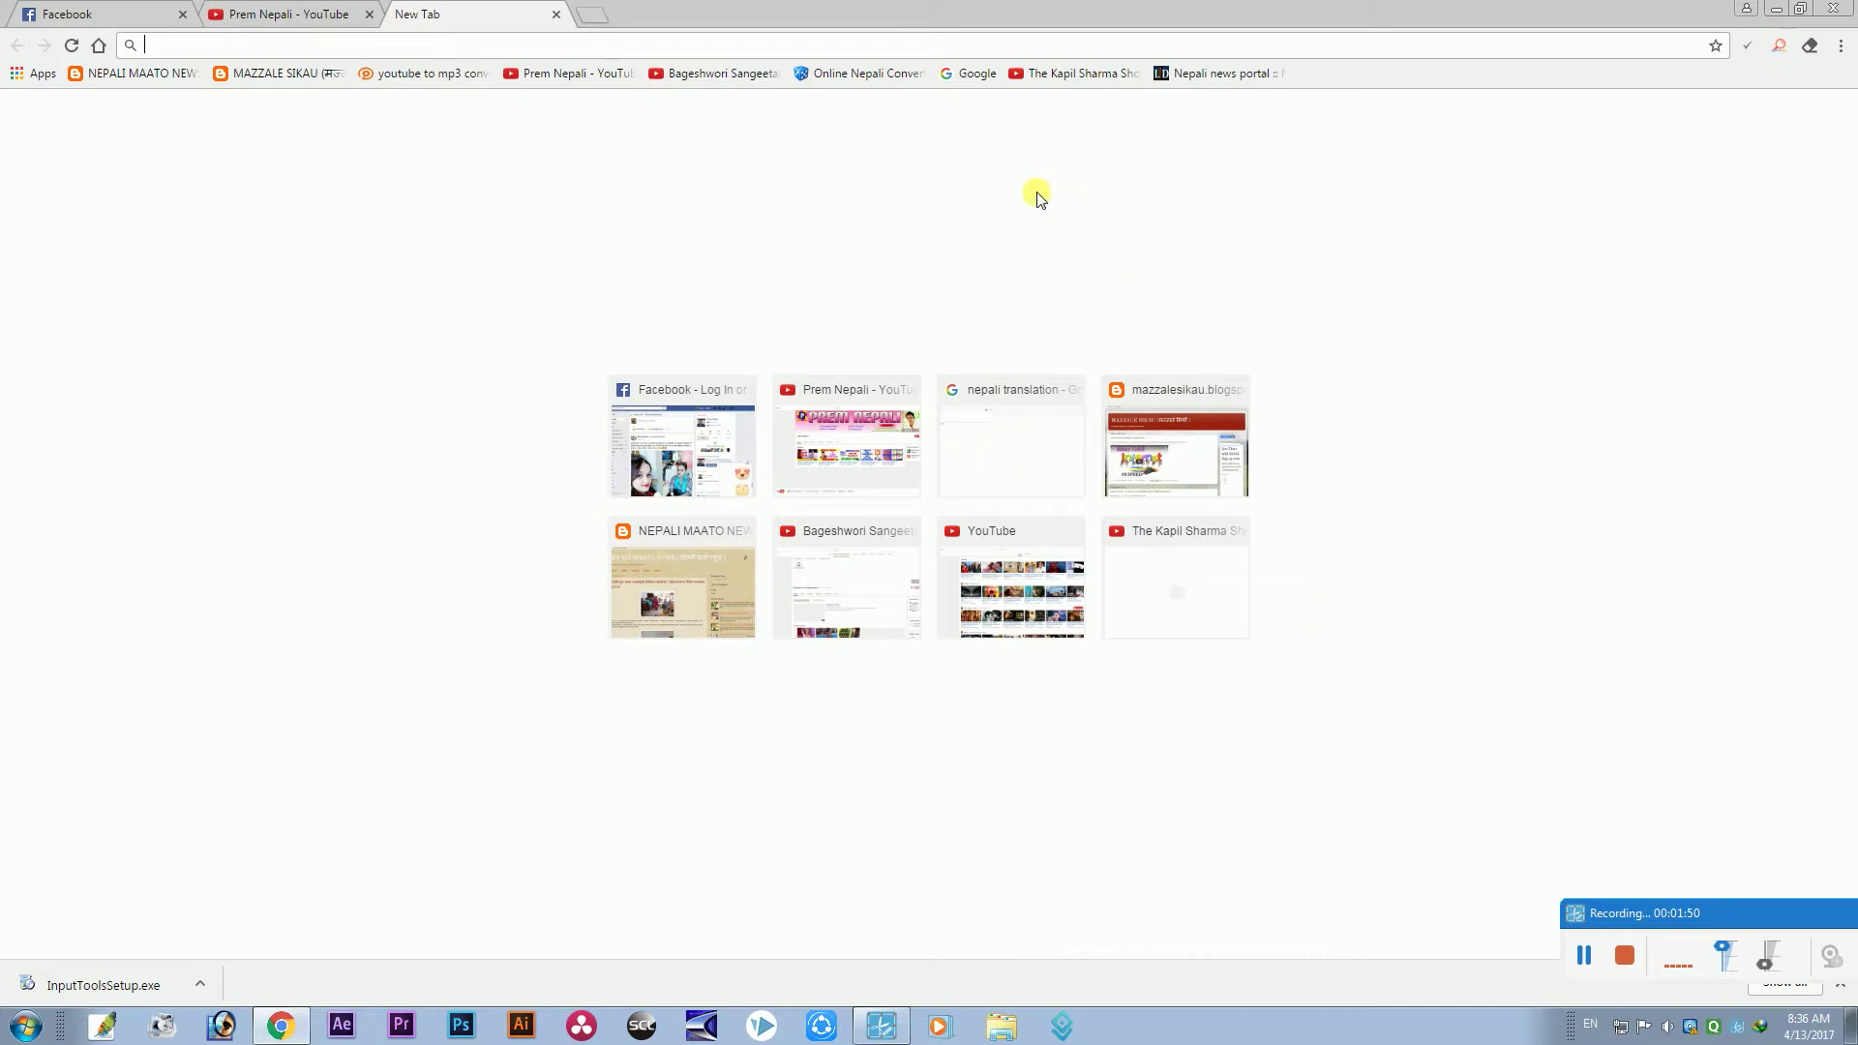
left_click(973, 74)
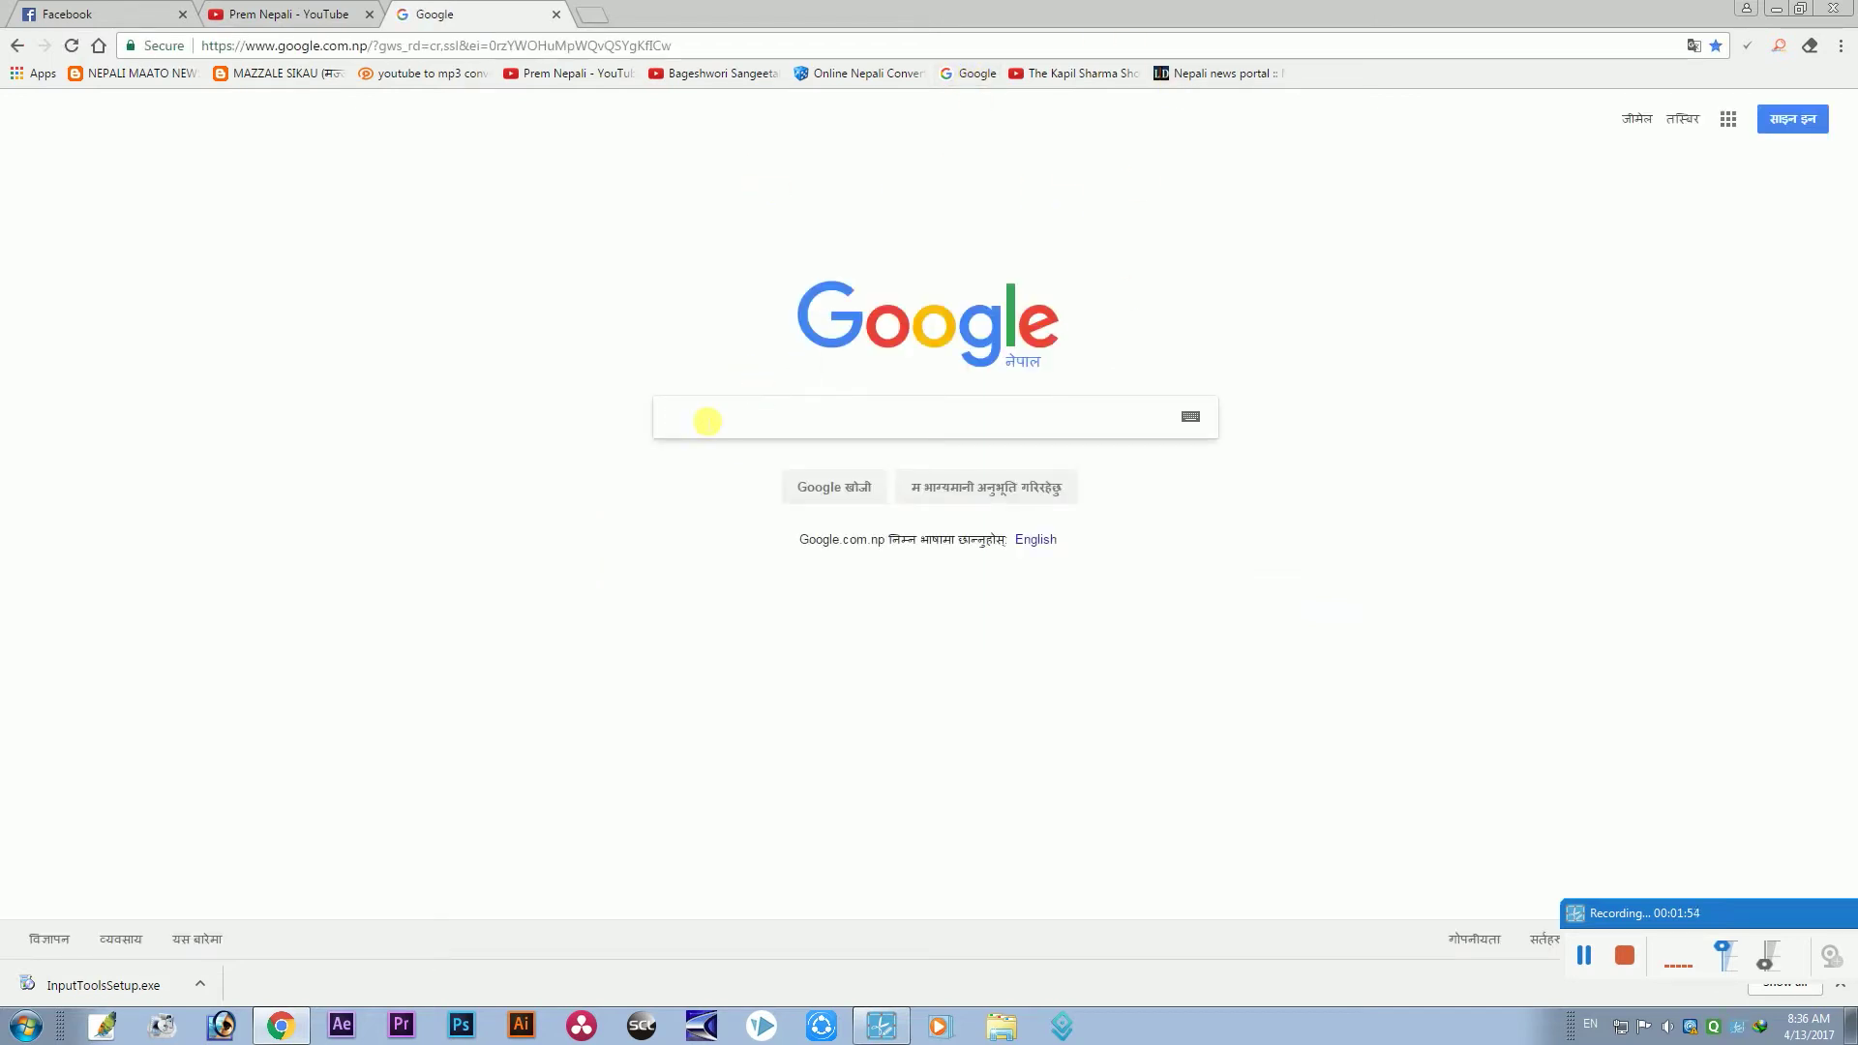
type("google in")
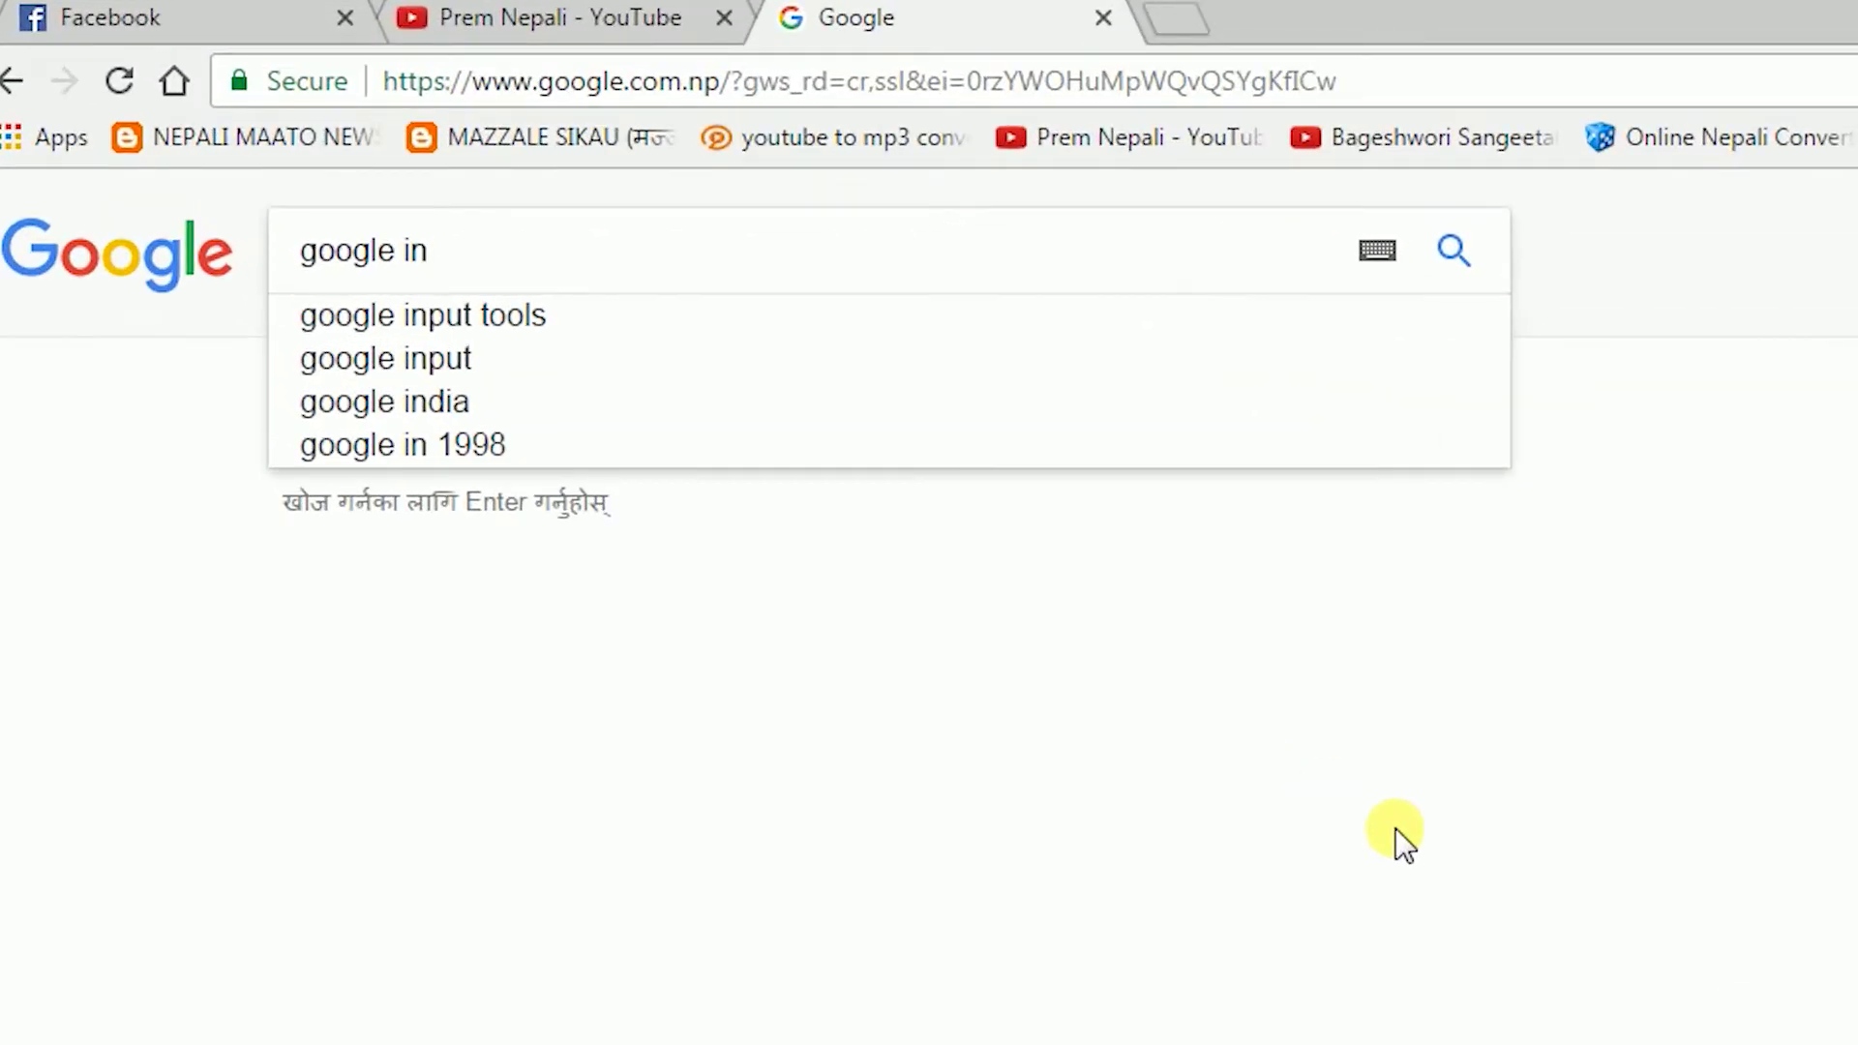
key("Down")
key("Return")
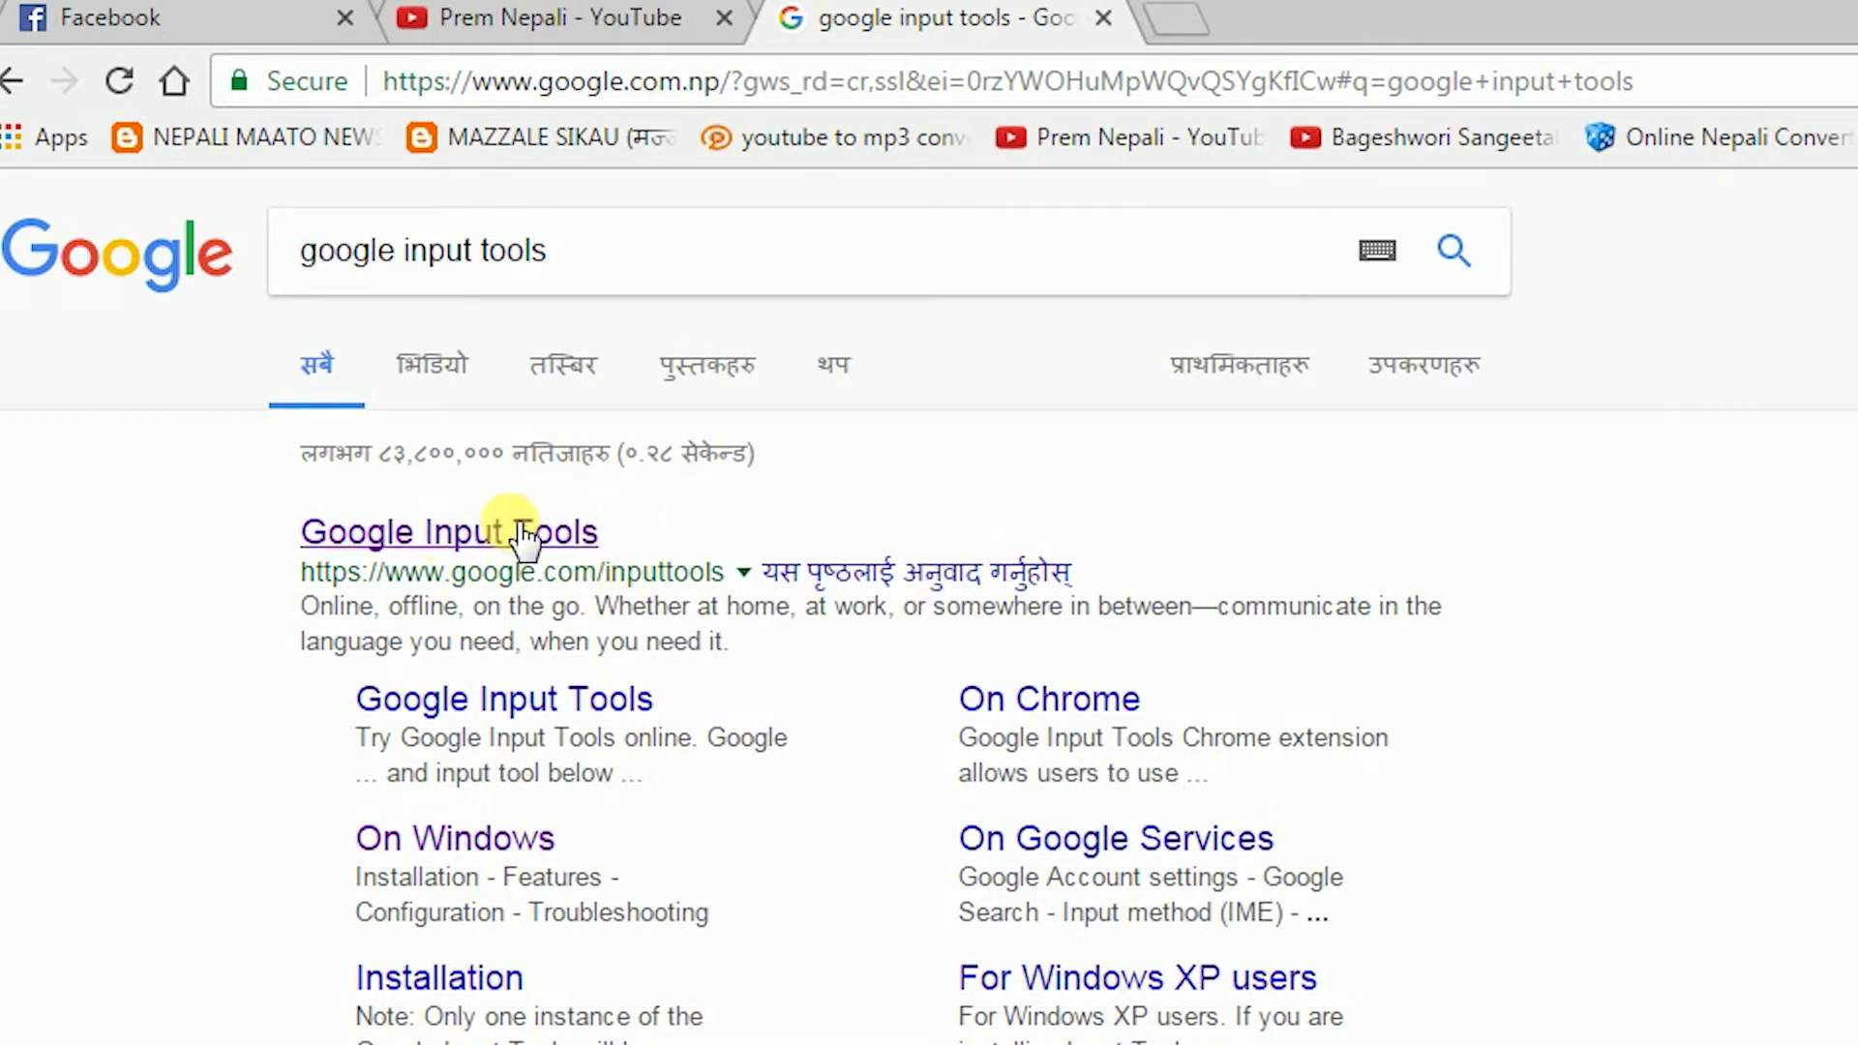
On Google Input Tools for Windows, select Nepali, accept the terms and download the installer
left_click(455, 534)
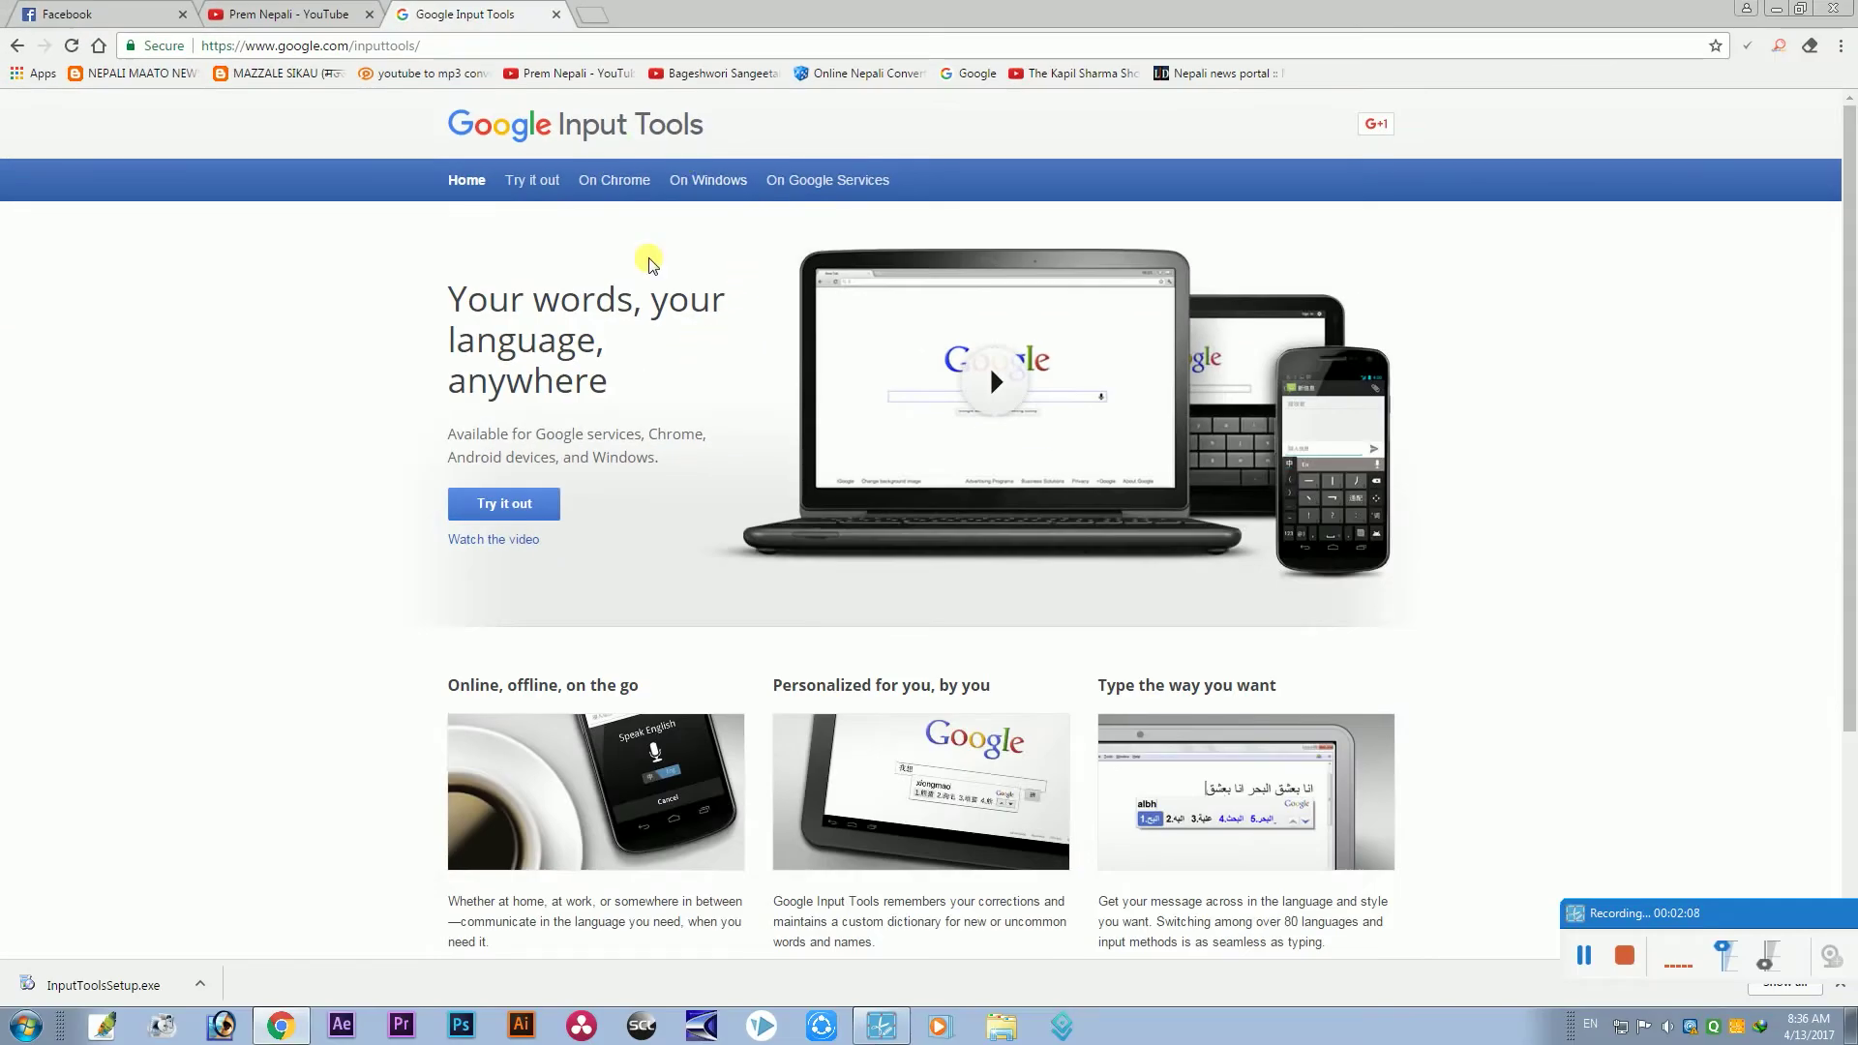
scroll(639, 266, "down", 1)
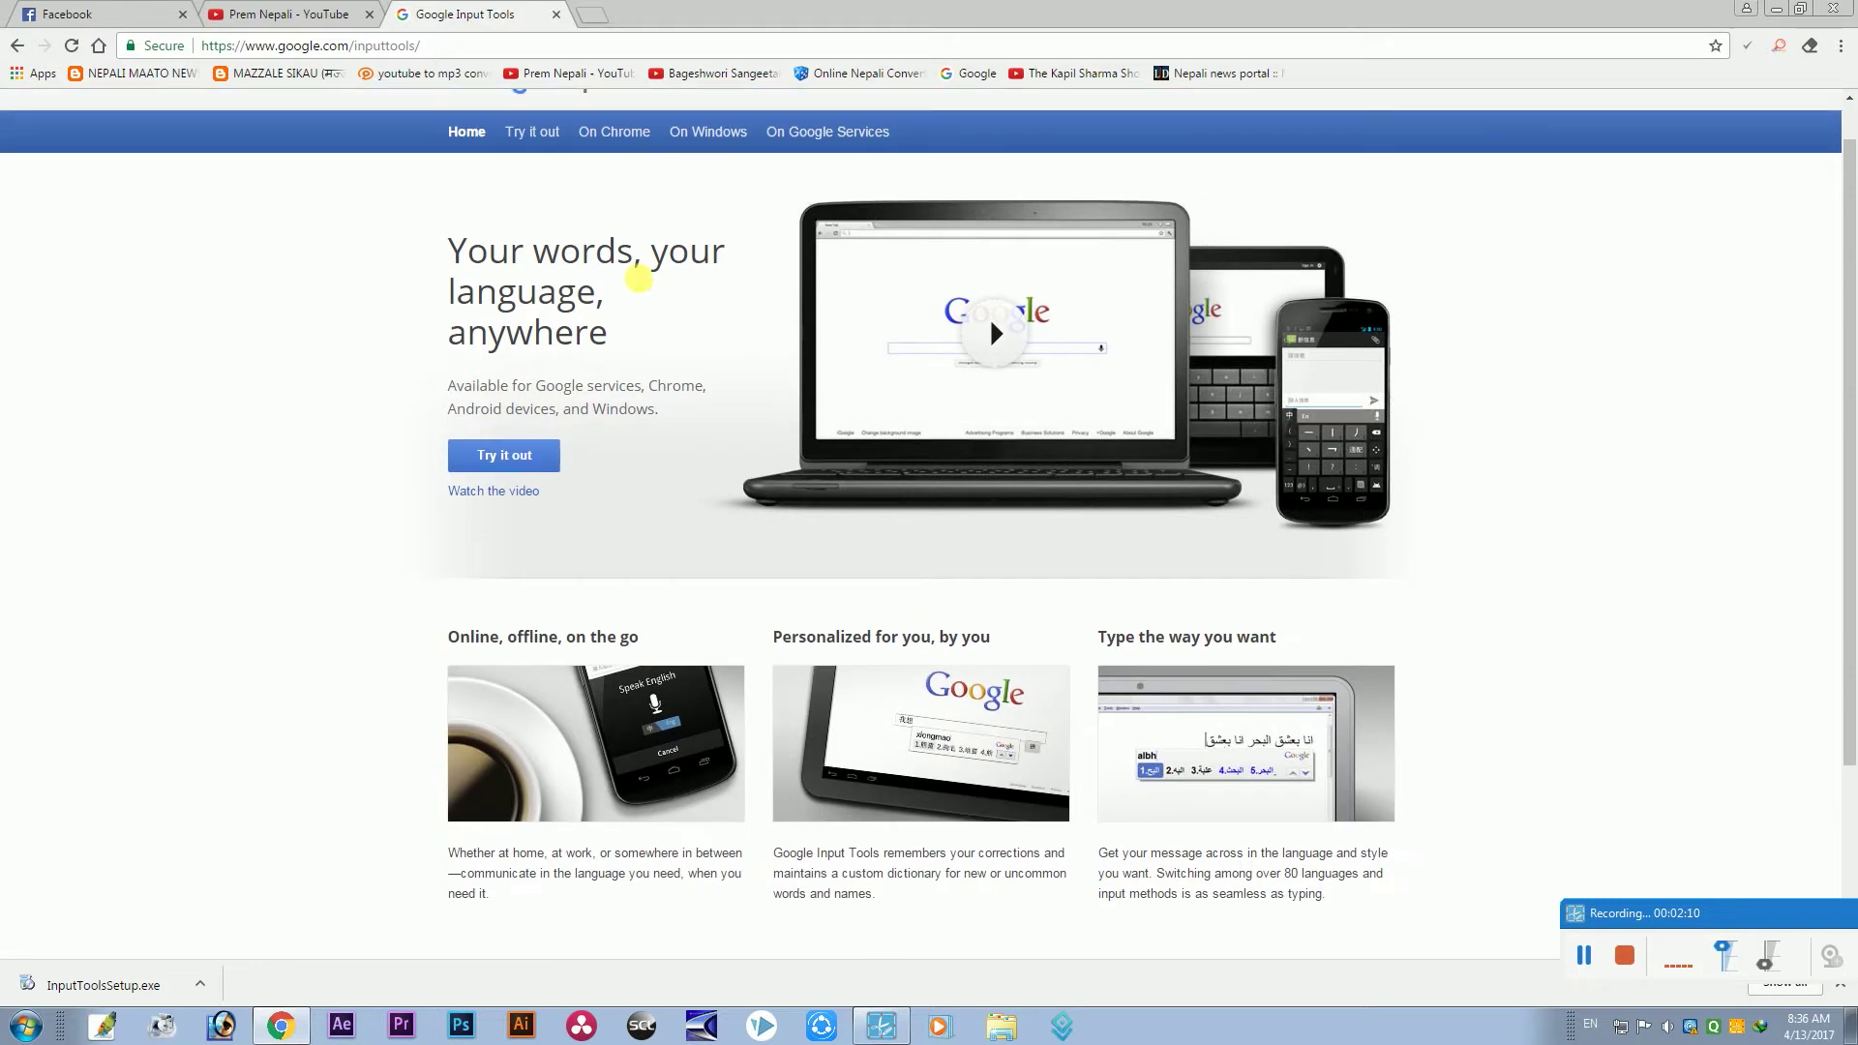
scroll(639, 266, "up", 1)
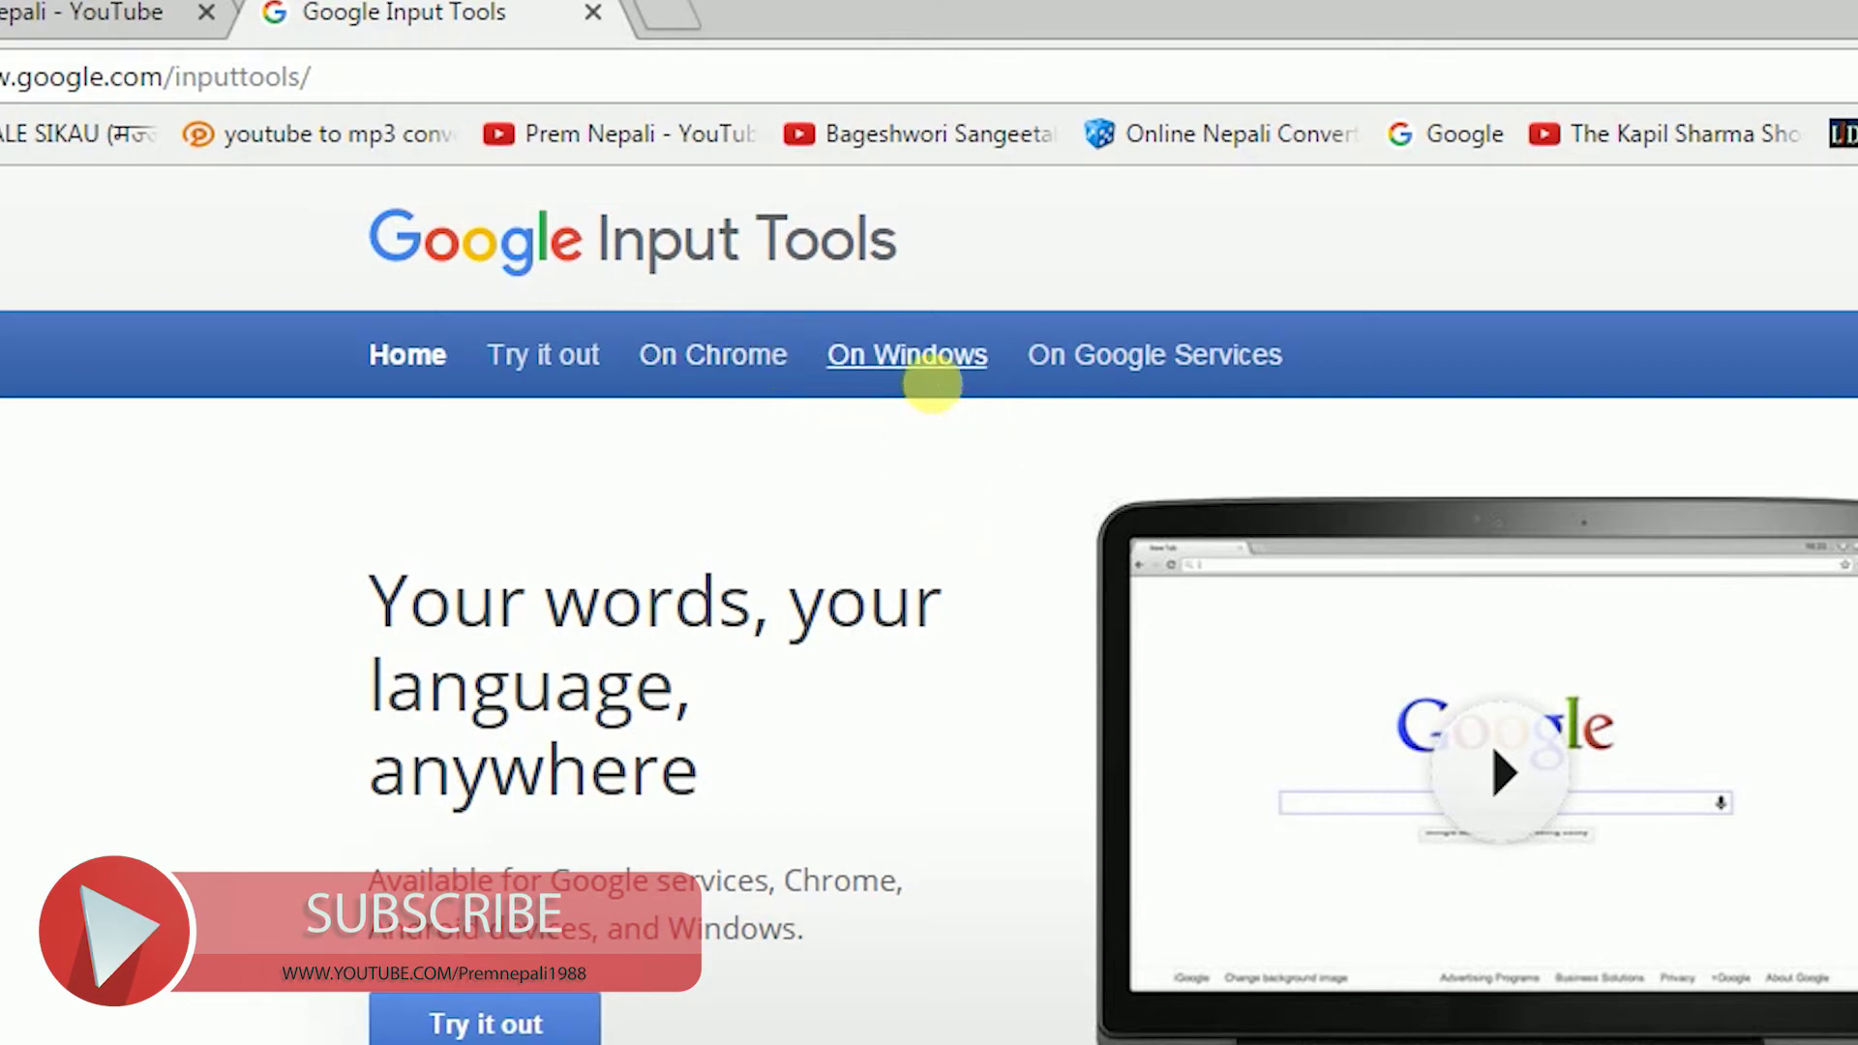
left_click(910, 373)
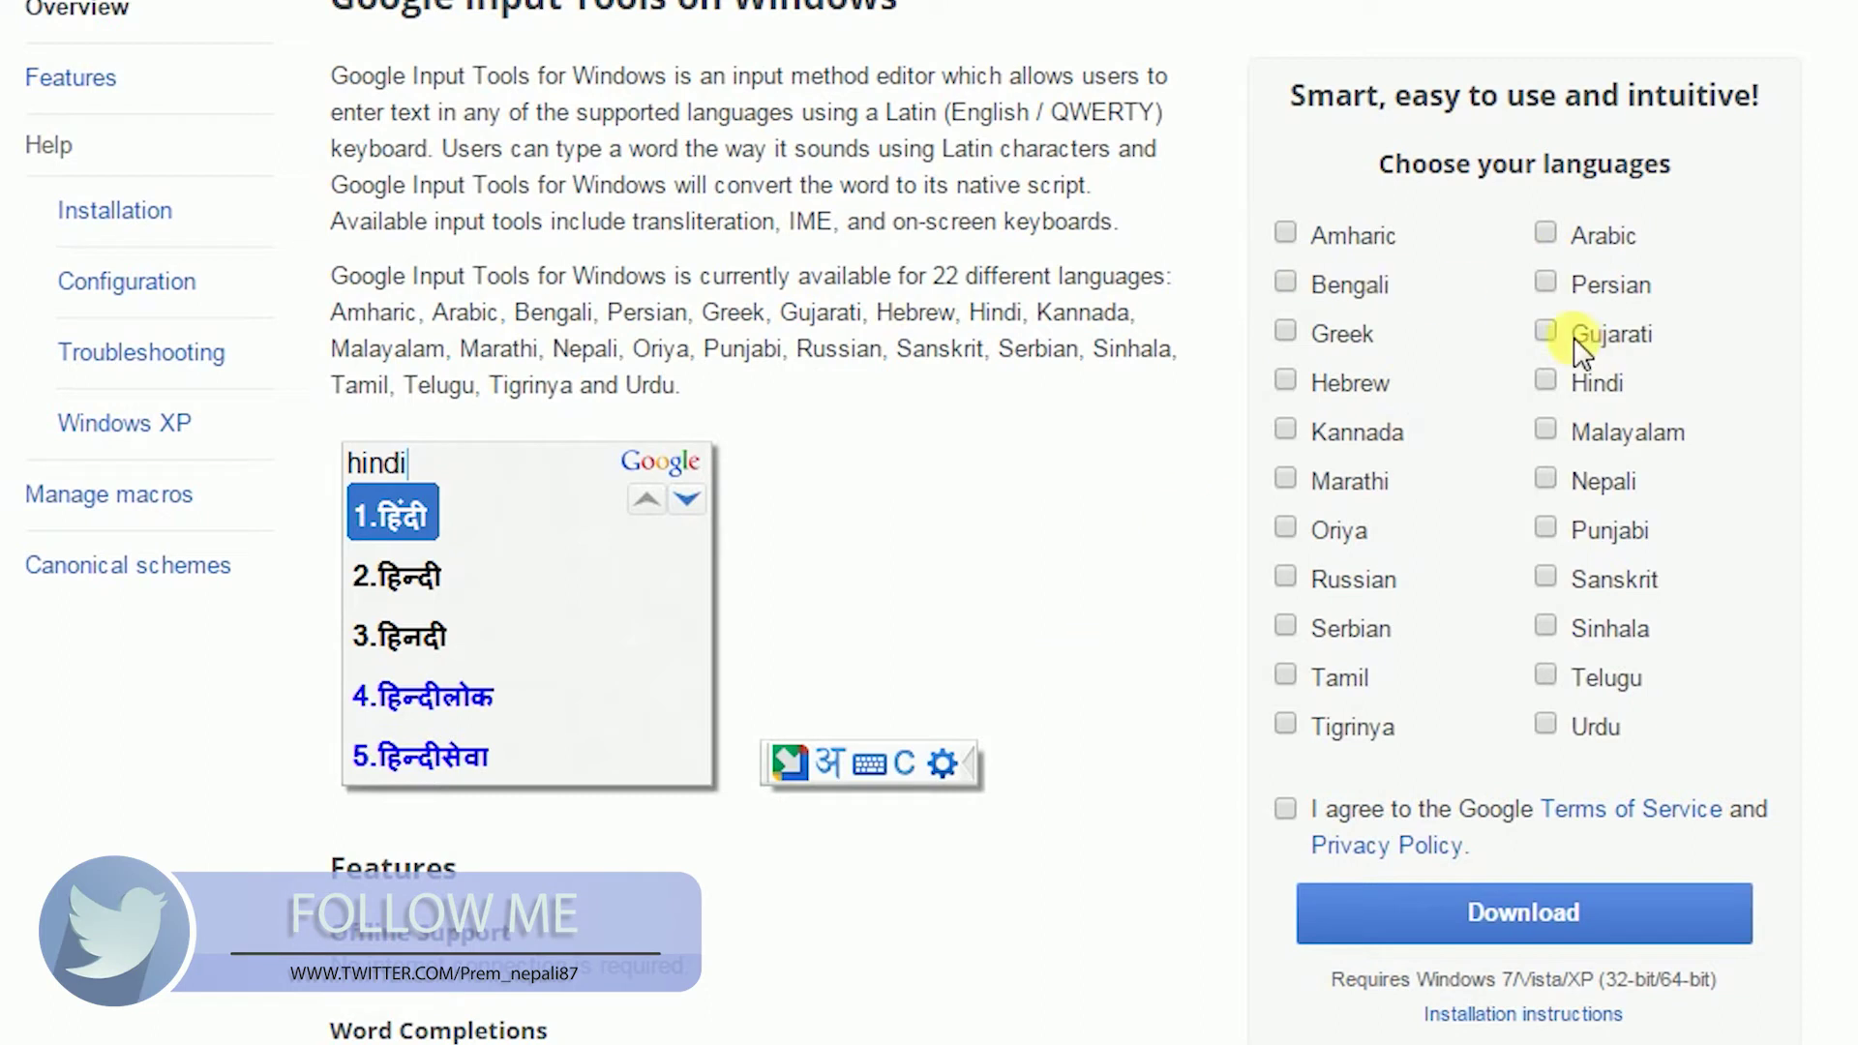
left_click(1547, 480)
left_click(1286, 813)
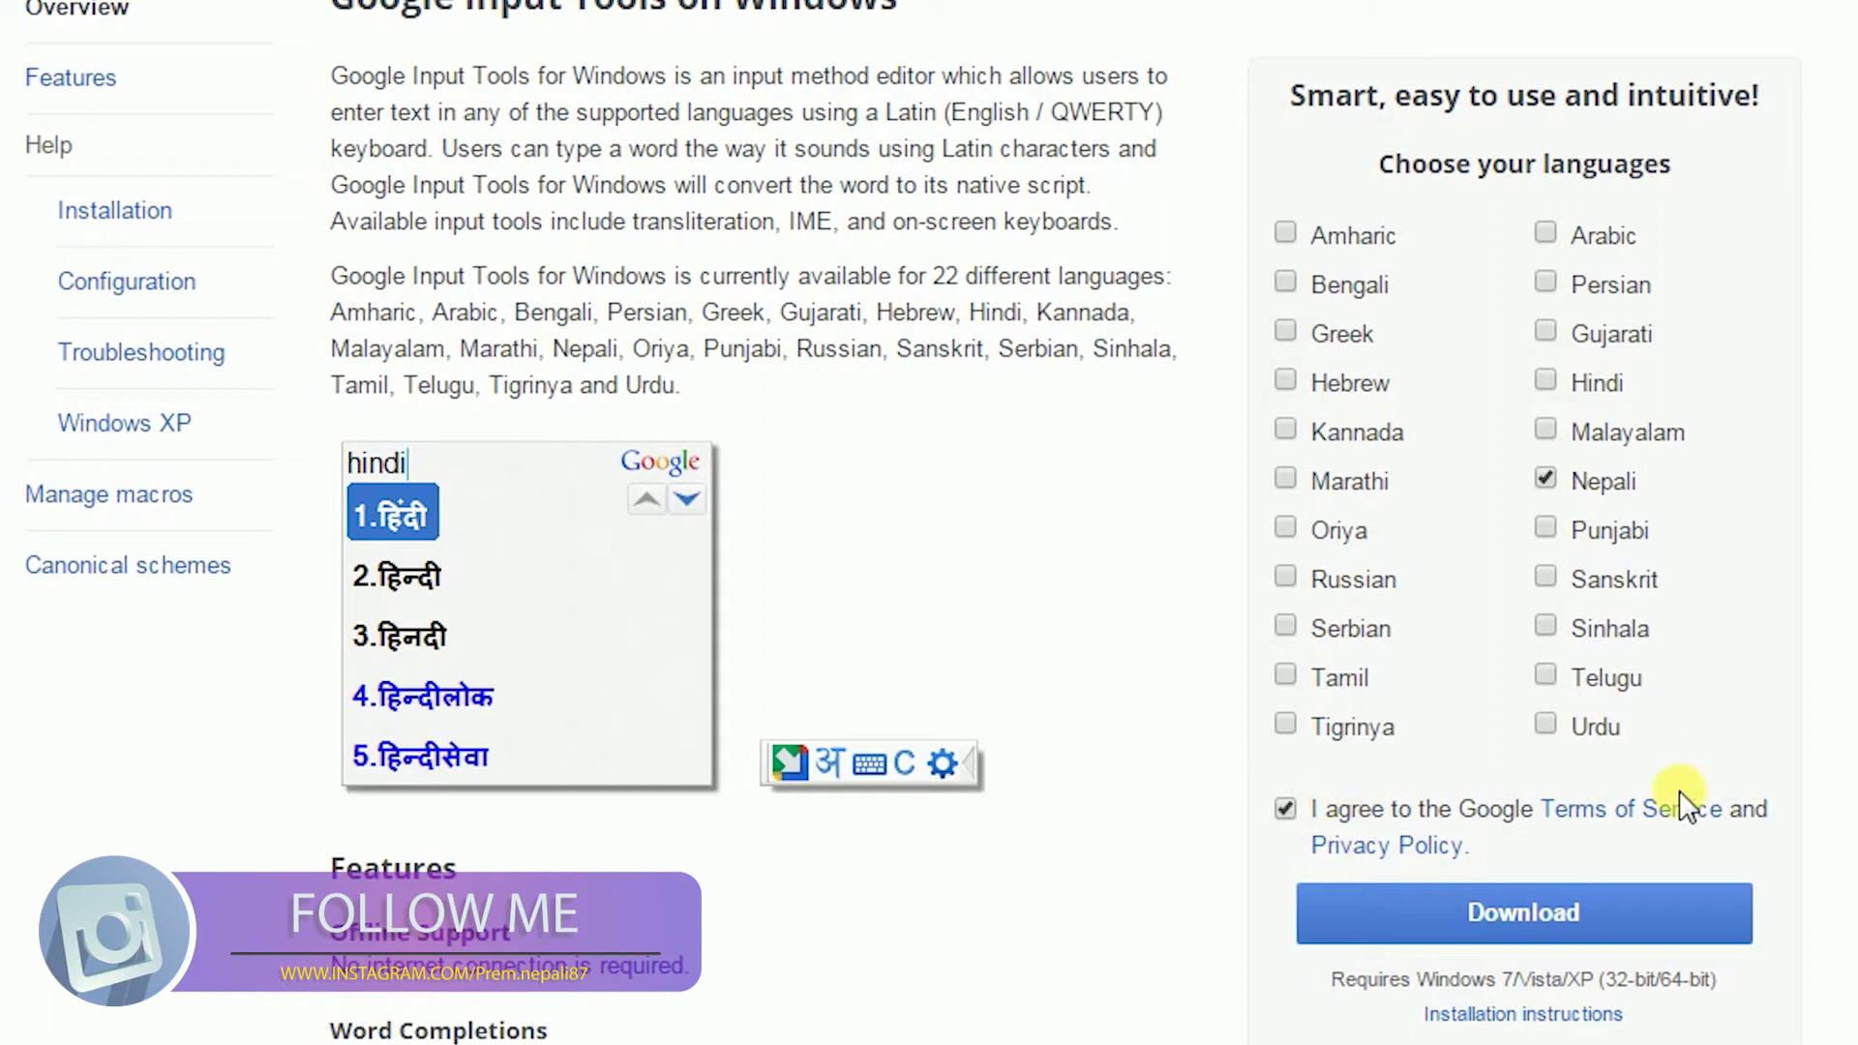
left_click(1541, 920)
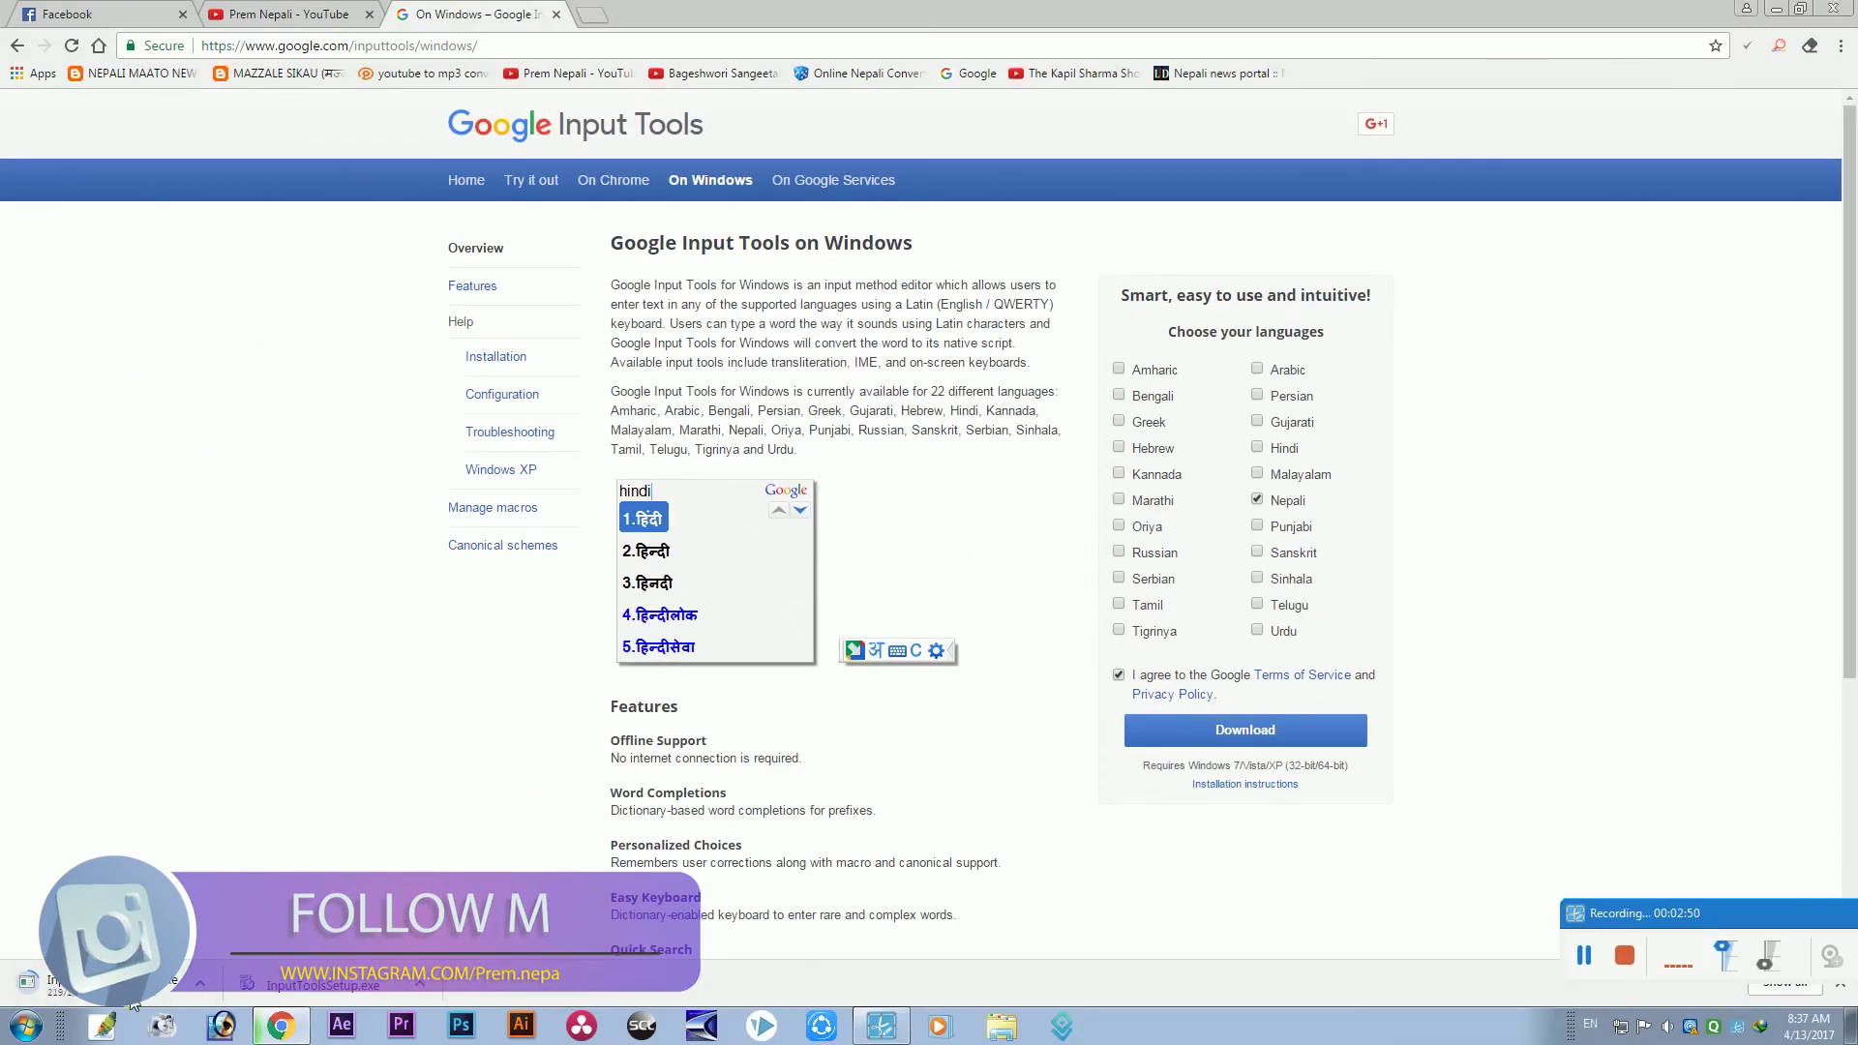
Cancel the duplicate InputToolsSetup (1).exe download
left_click(199, 983)
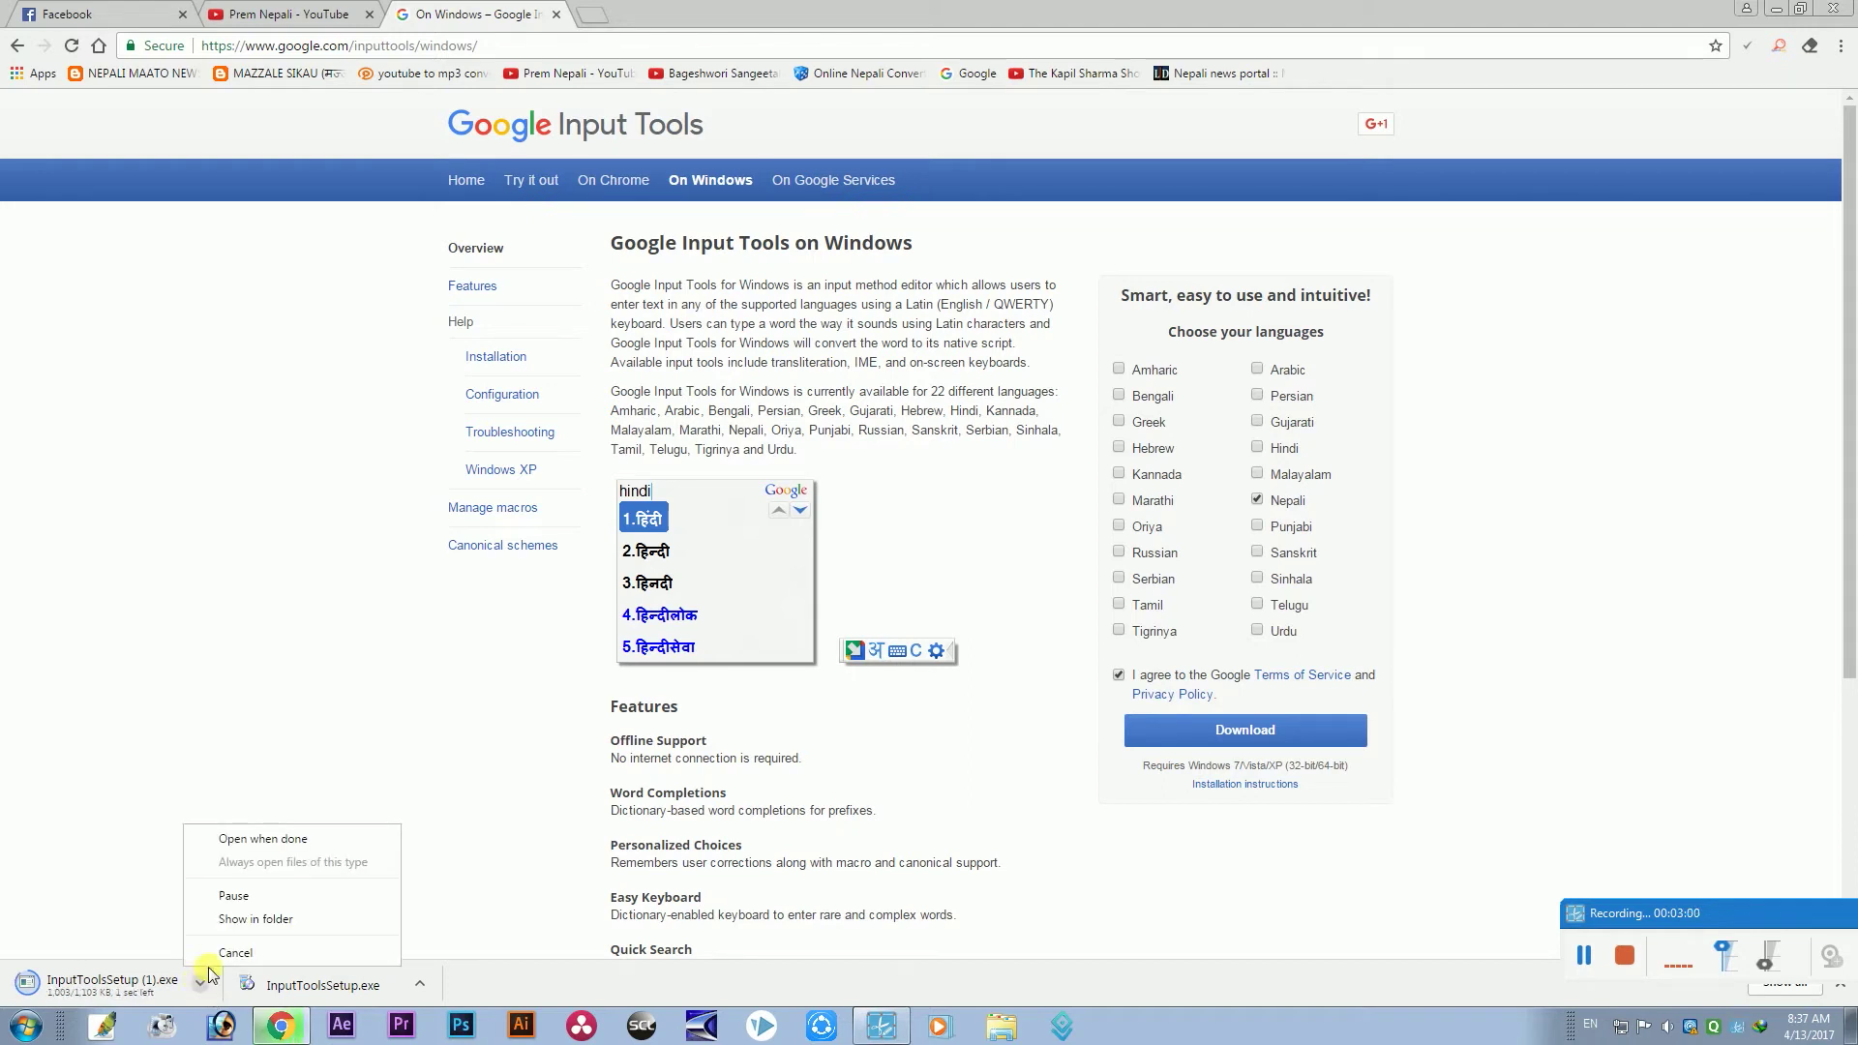
left_click(229, 944)
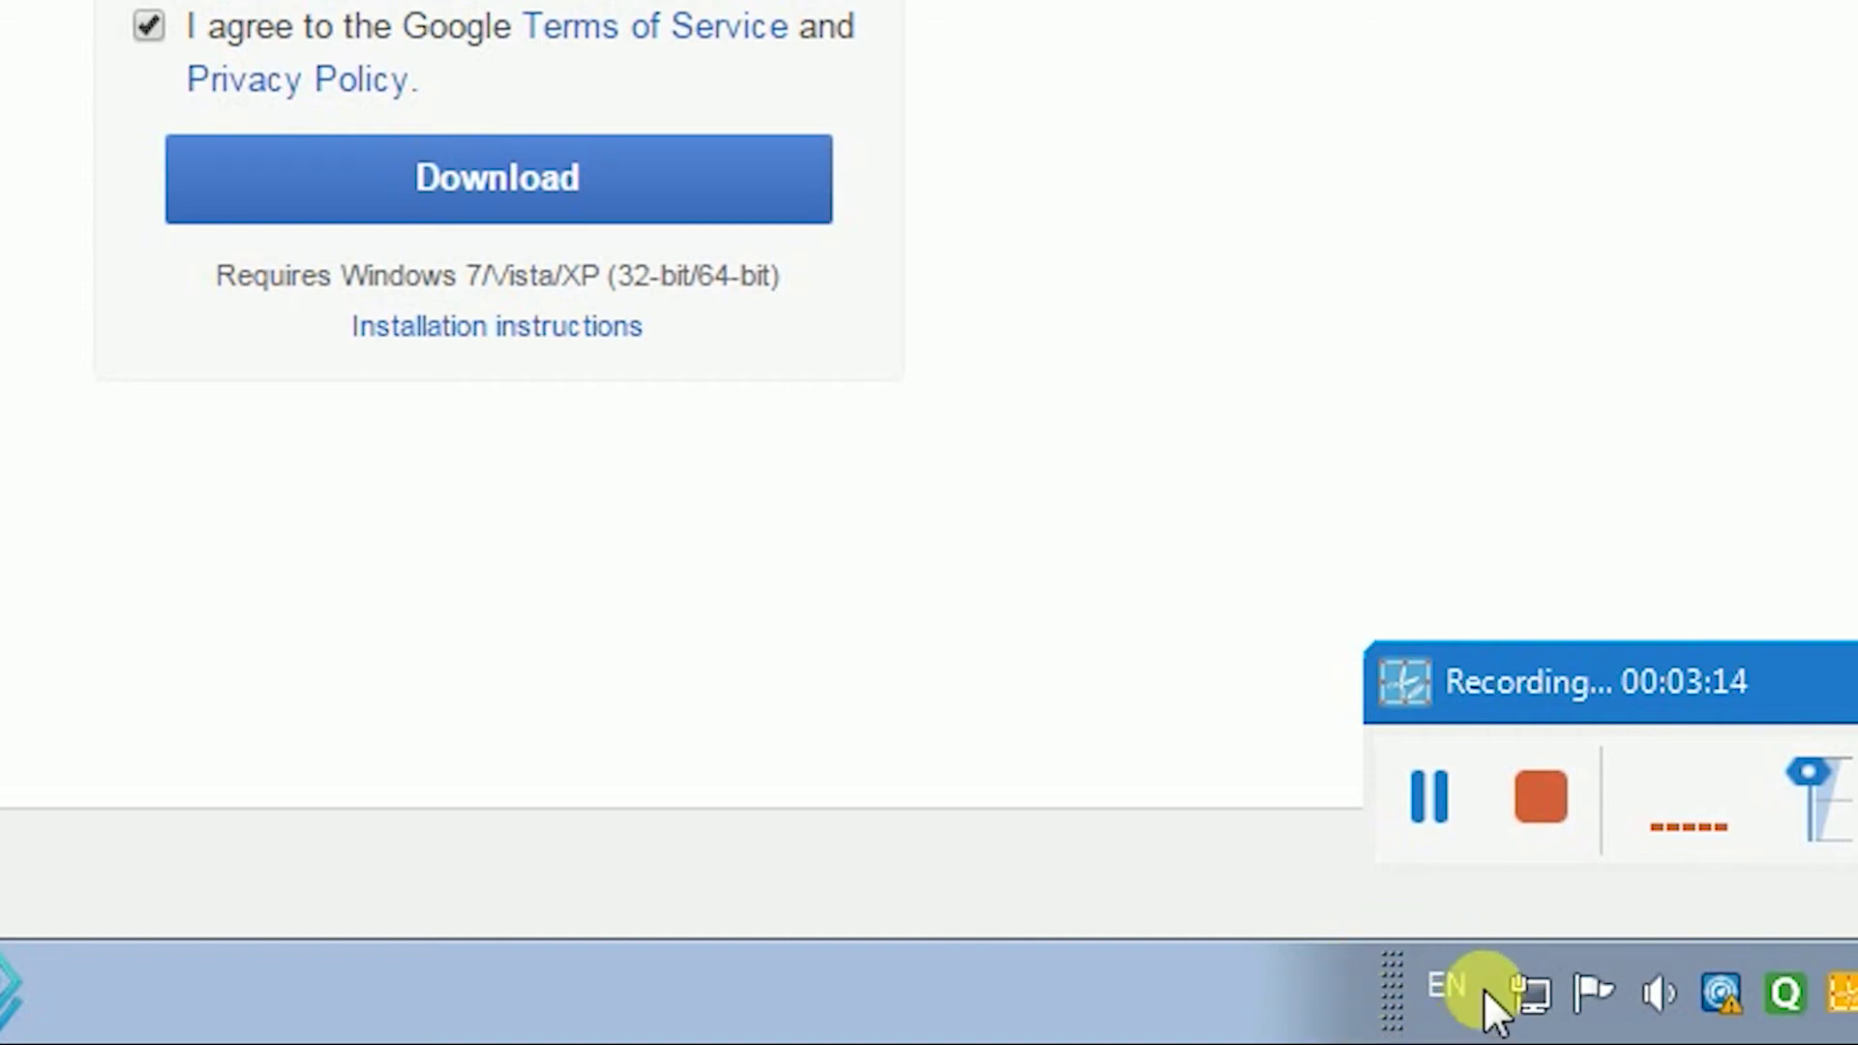
Check the taskbar language list for Nepali (Nepal), then open a new blank tab
left_click(1442, 987)
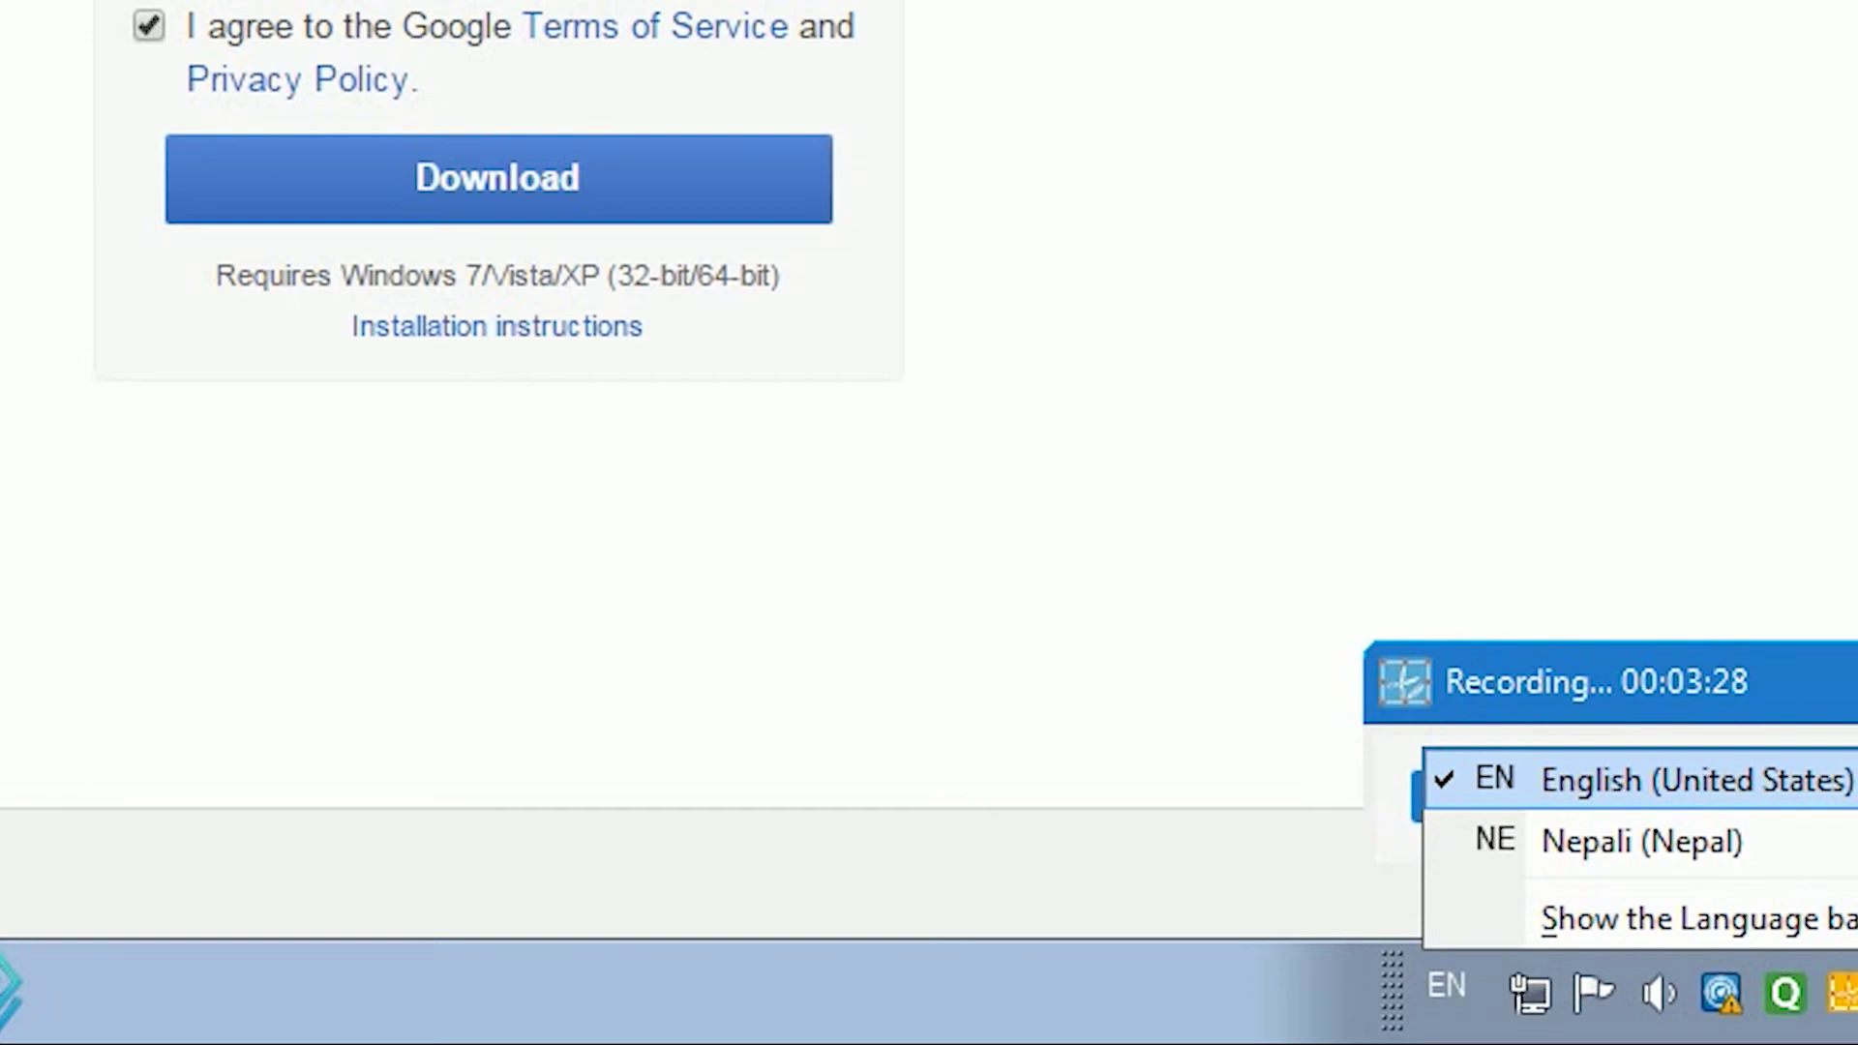
key("Escape")
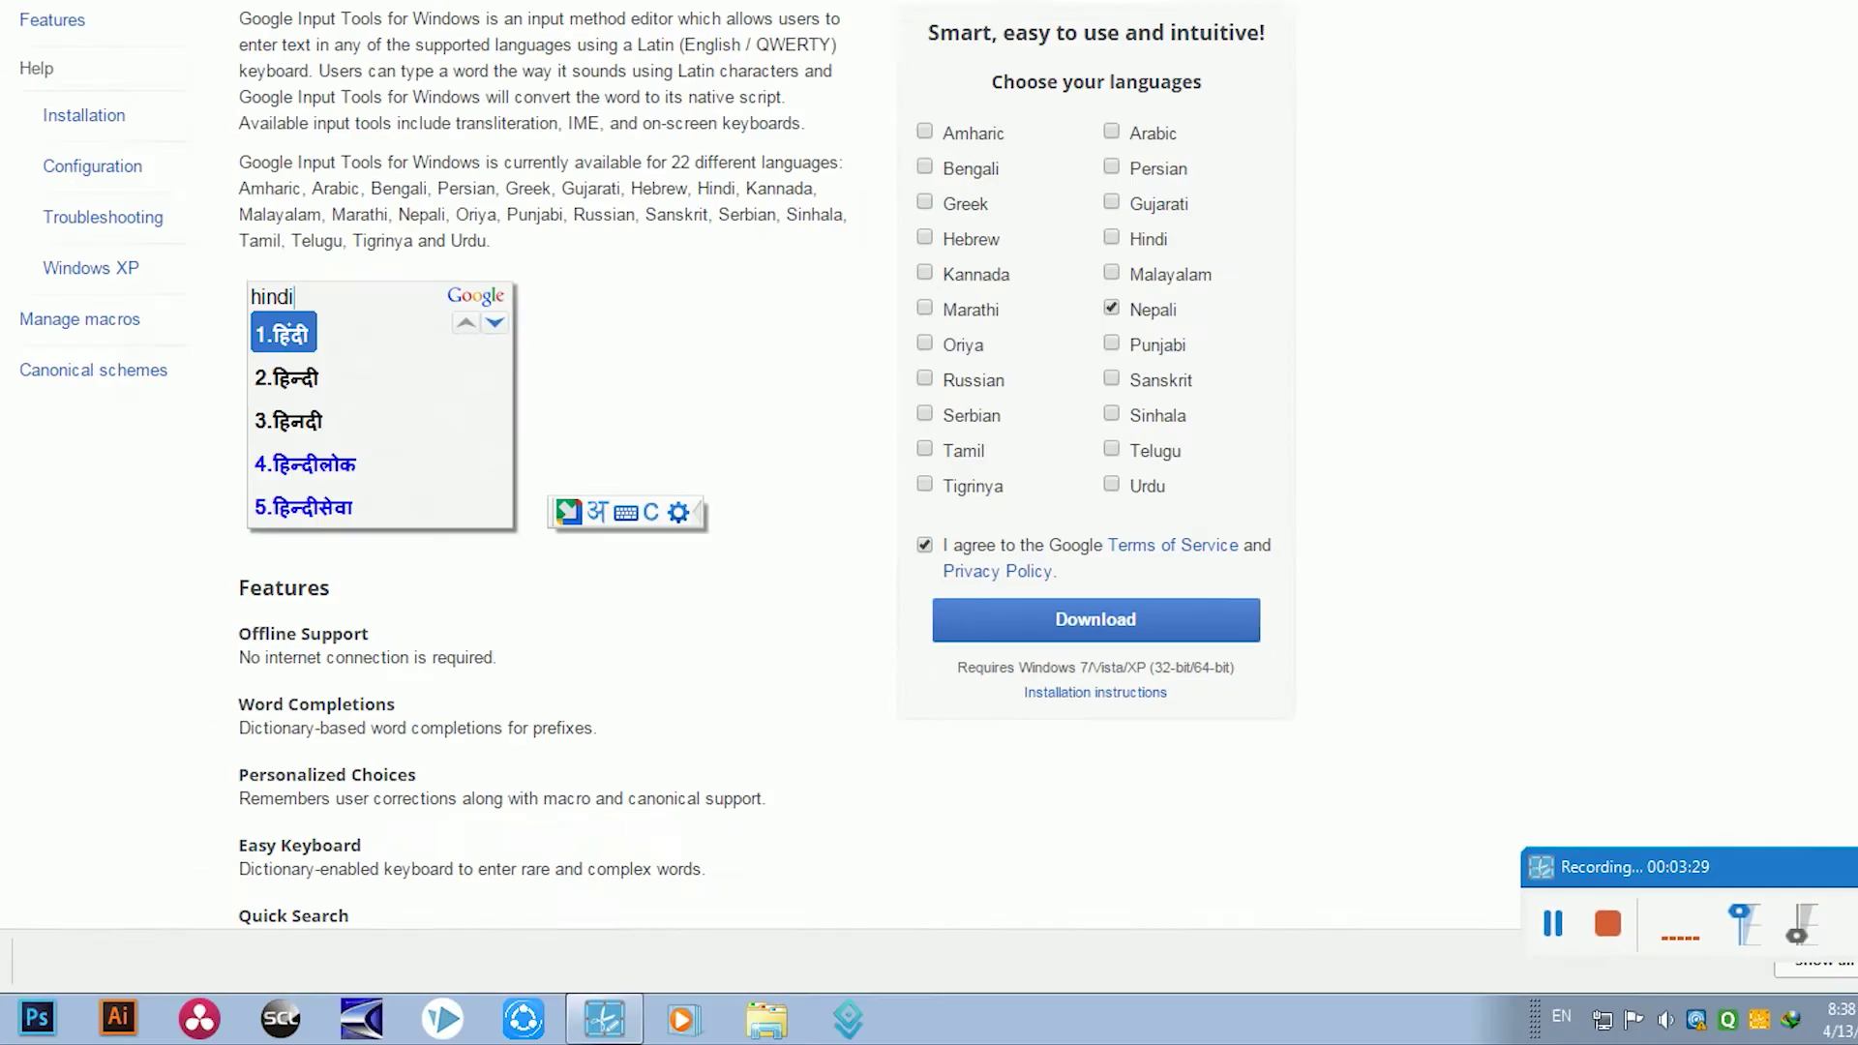
key("ctrl+t")
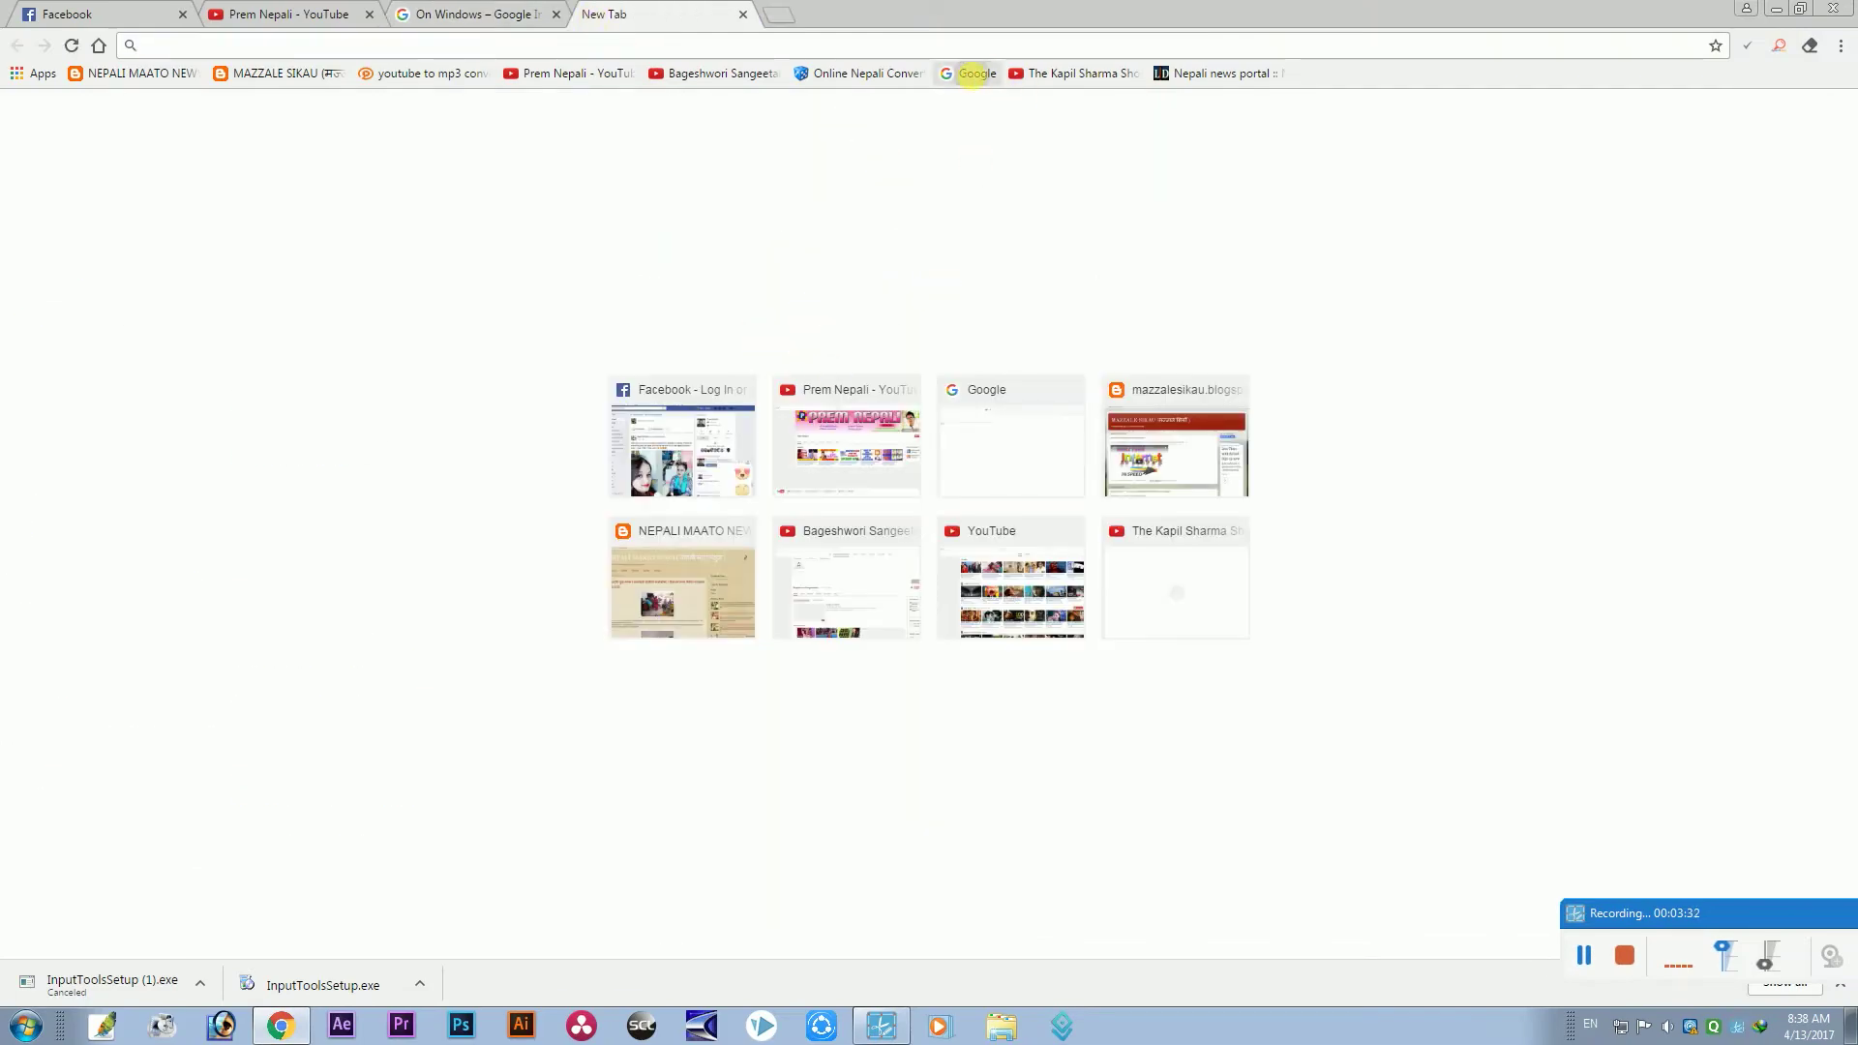
Type नेपाली in Google's search box using the Nepali keyboard, then search Start for 'notepad'
left_click(975, 73)
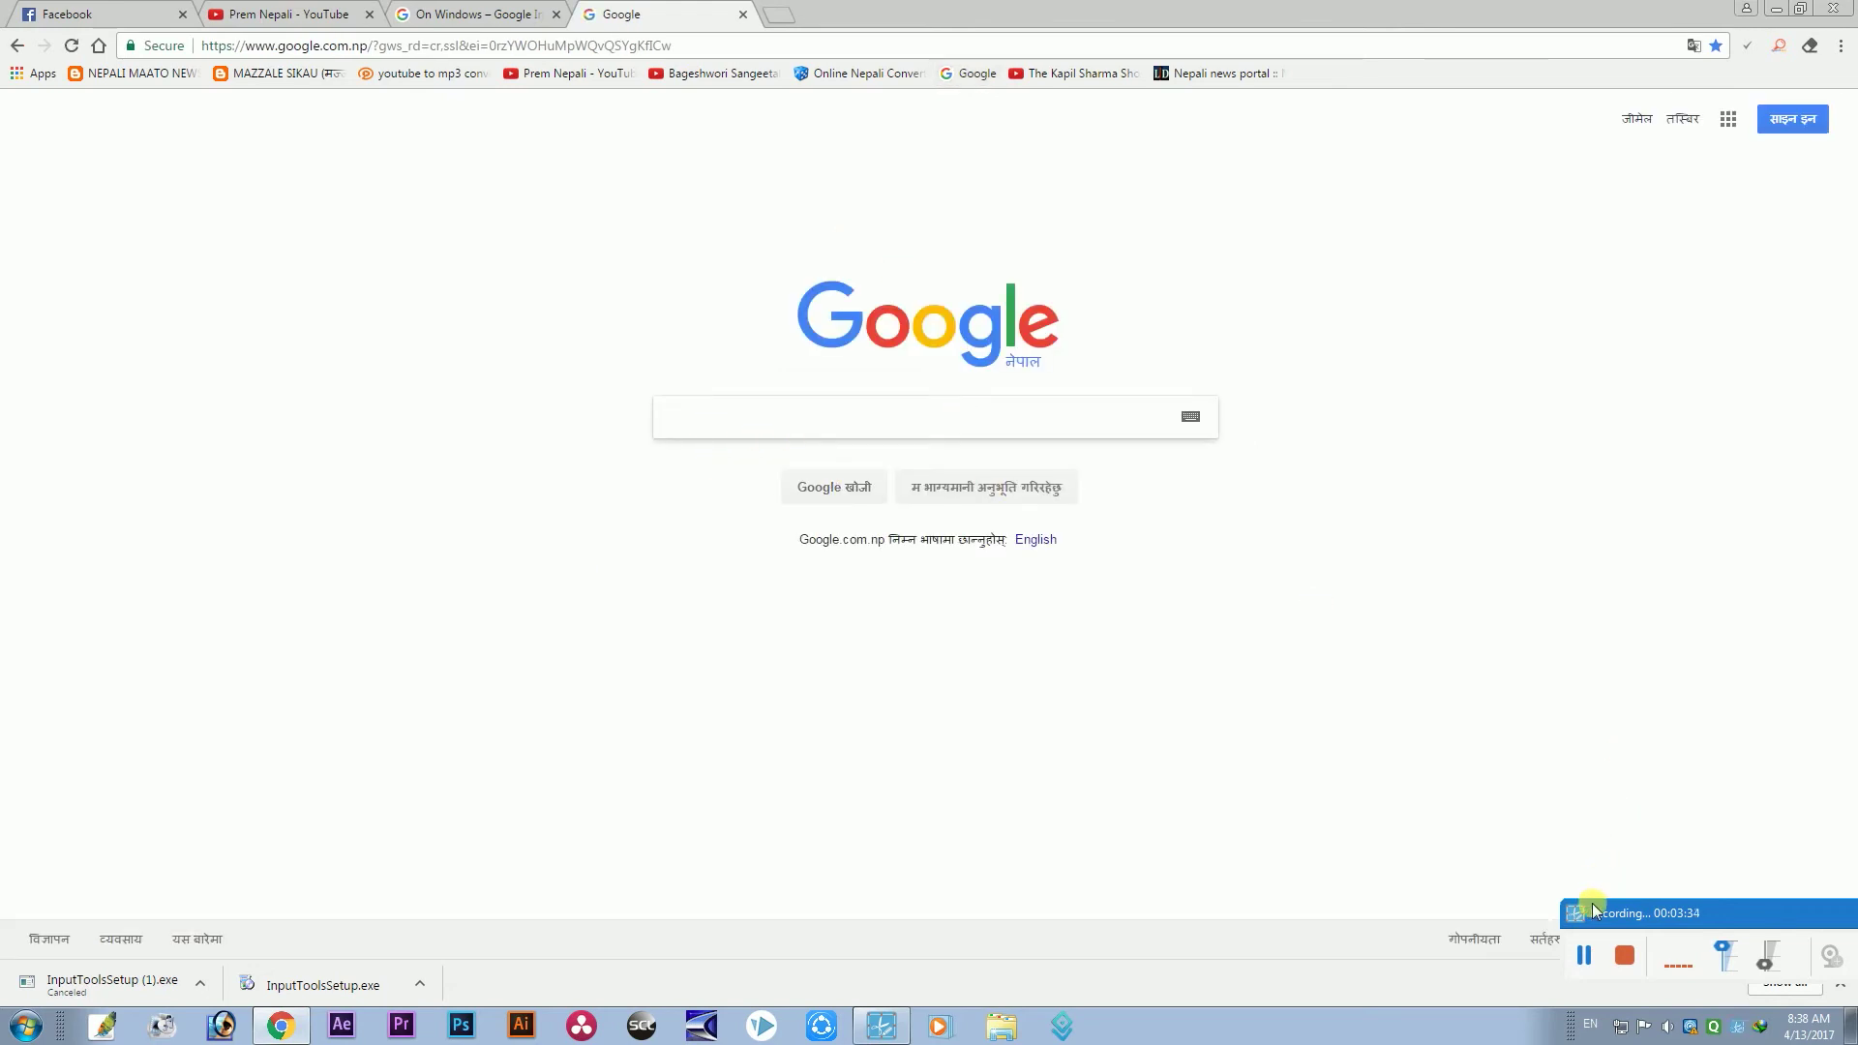
left_click(1587, 1024)
left_click(1617, 970)
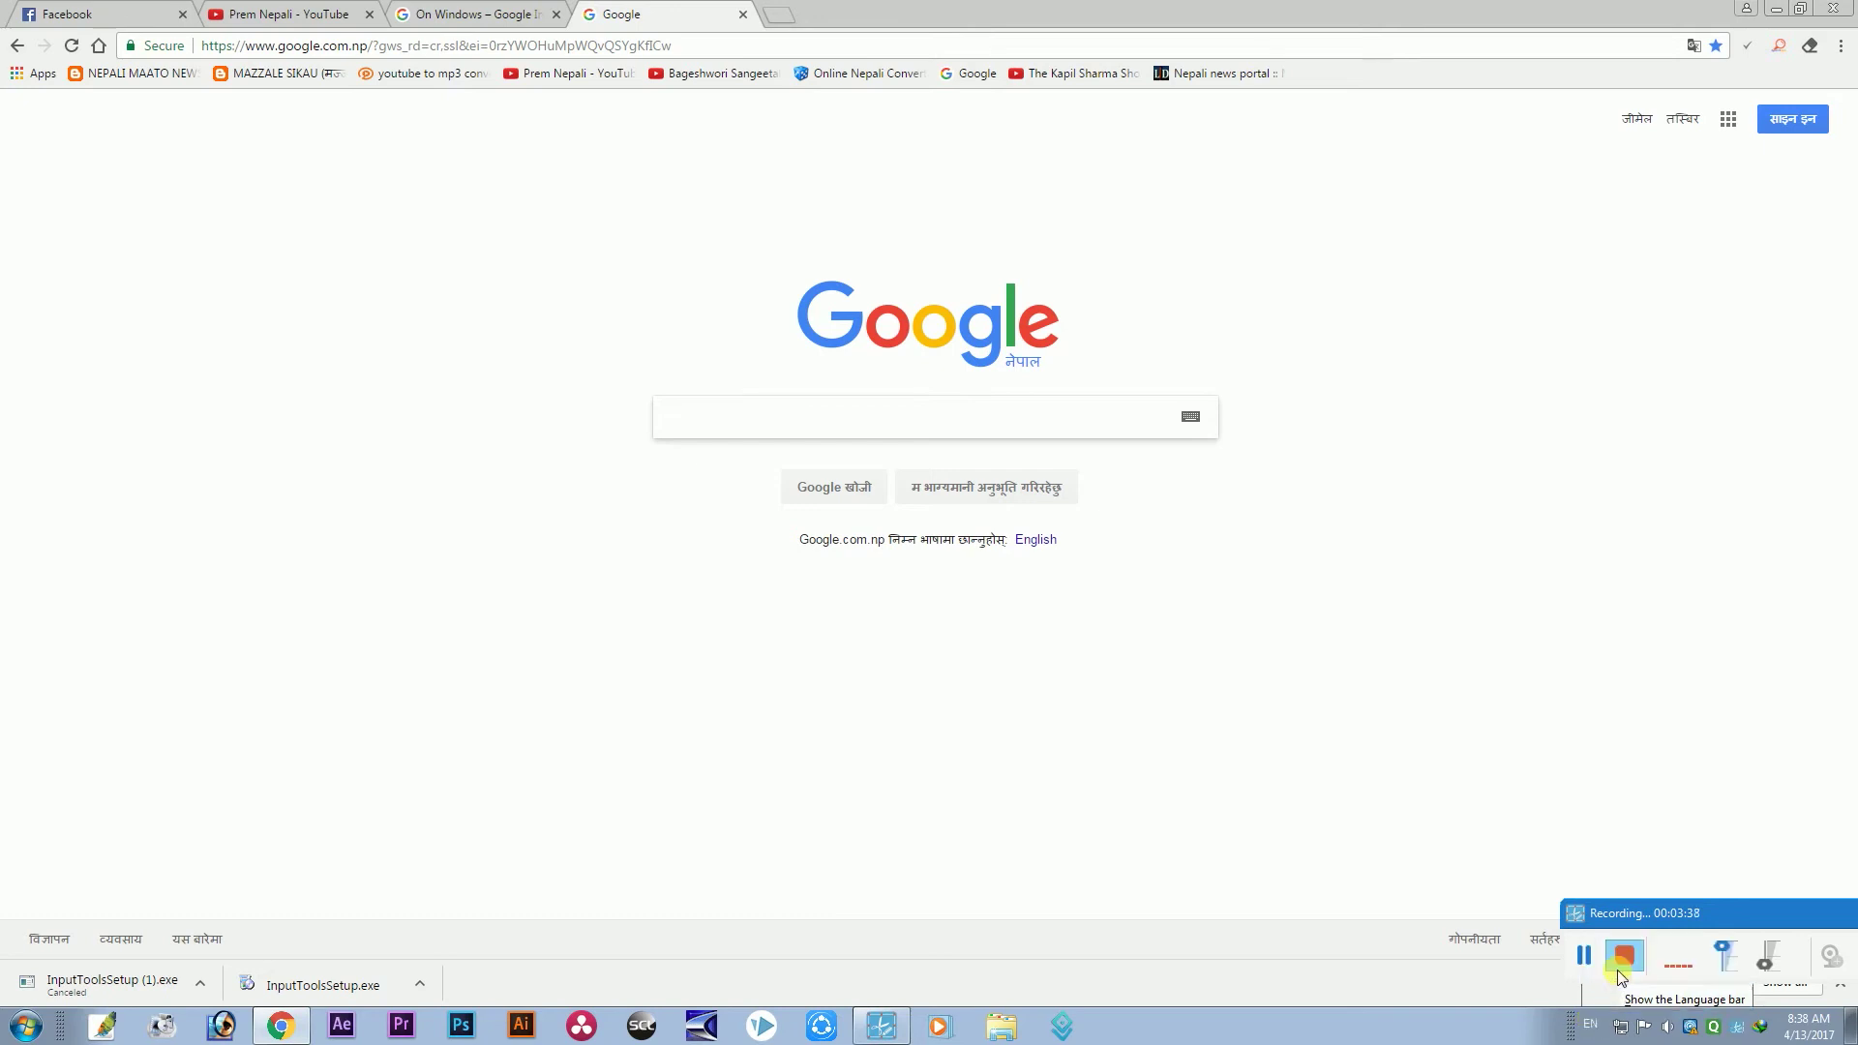
left_click(780, 419)
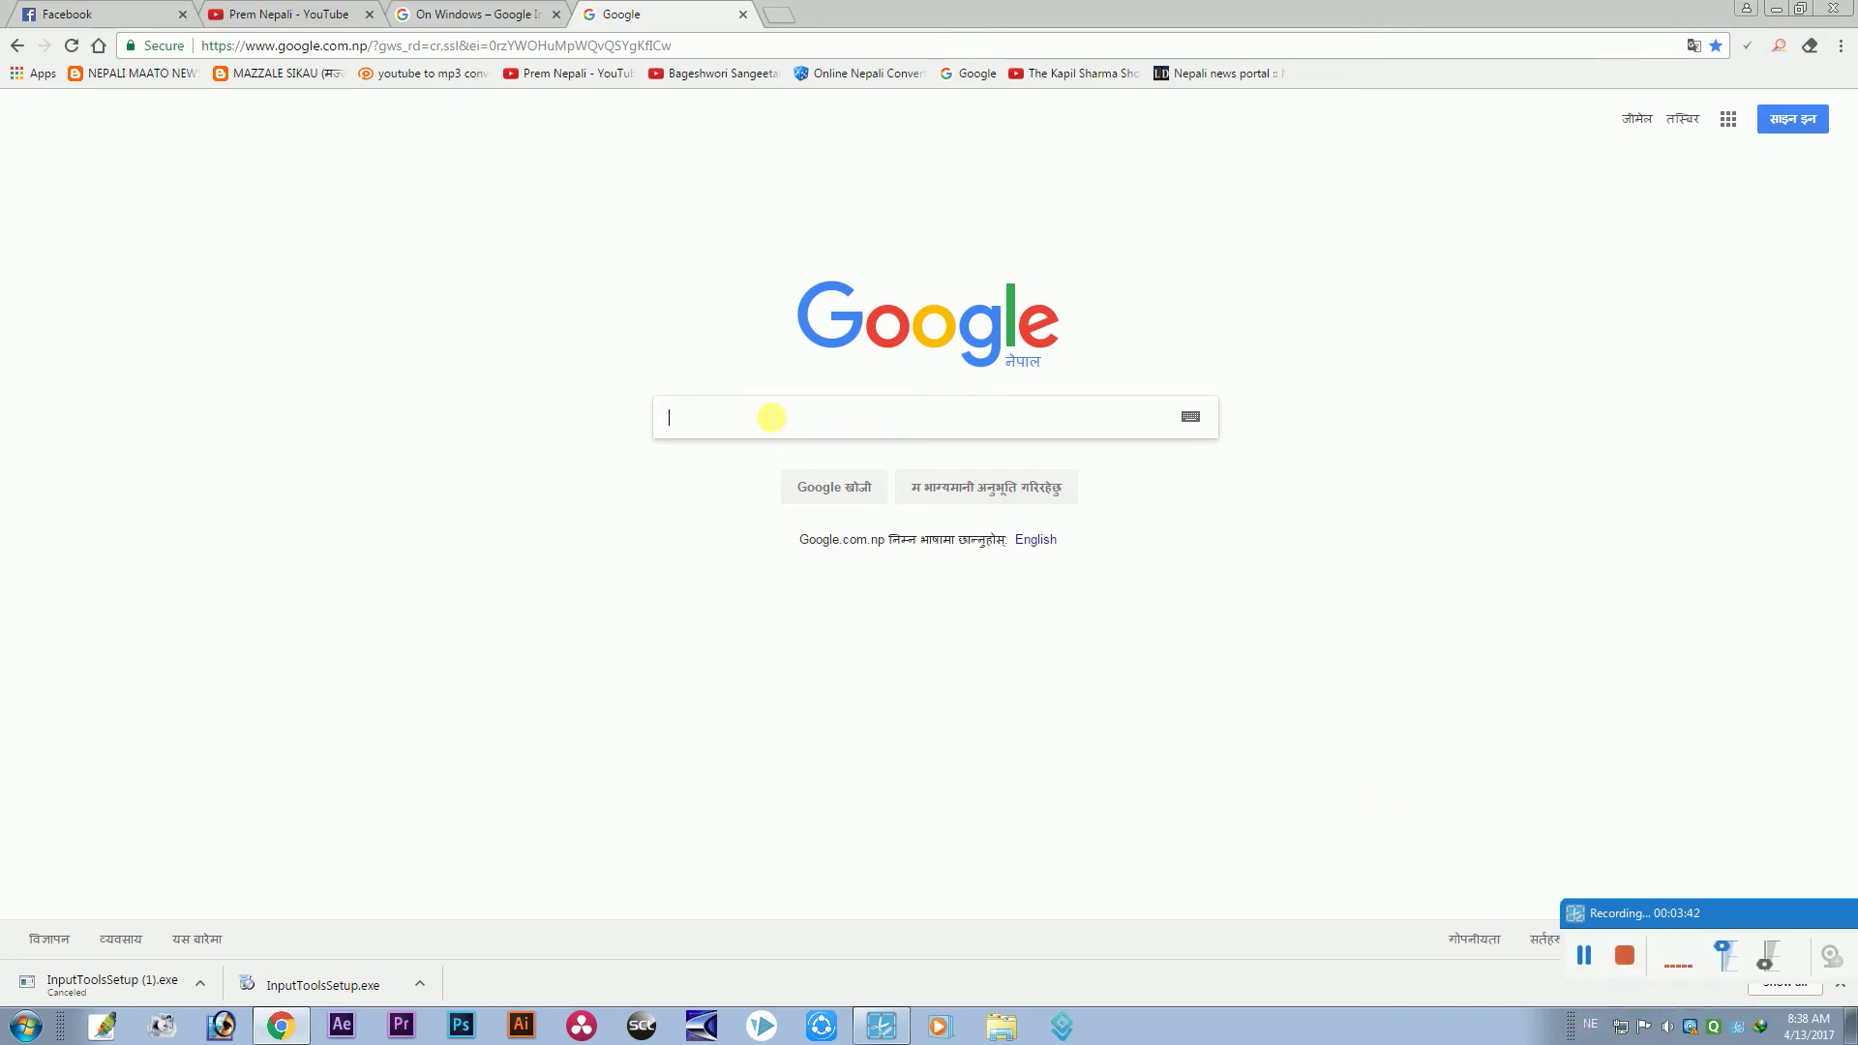
type("nepali")
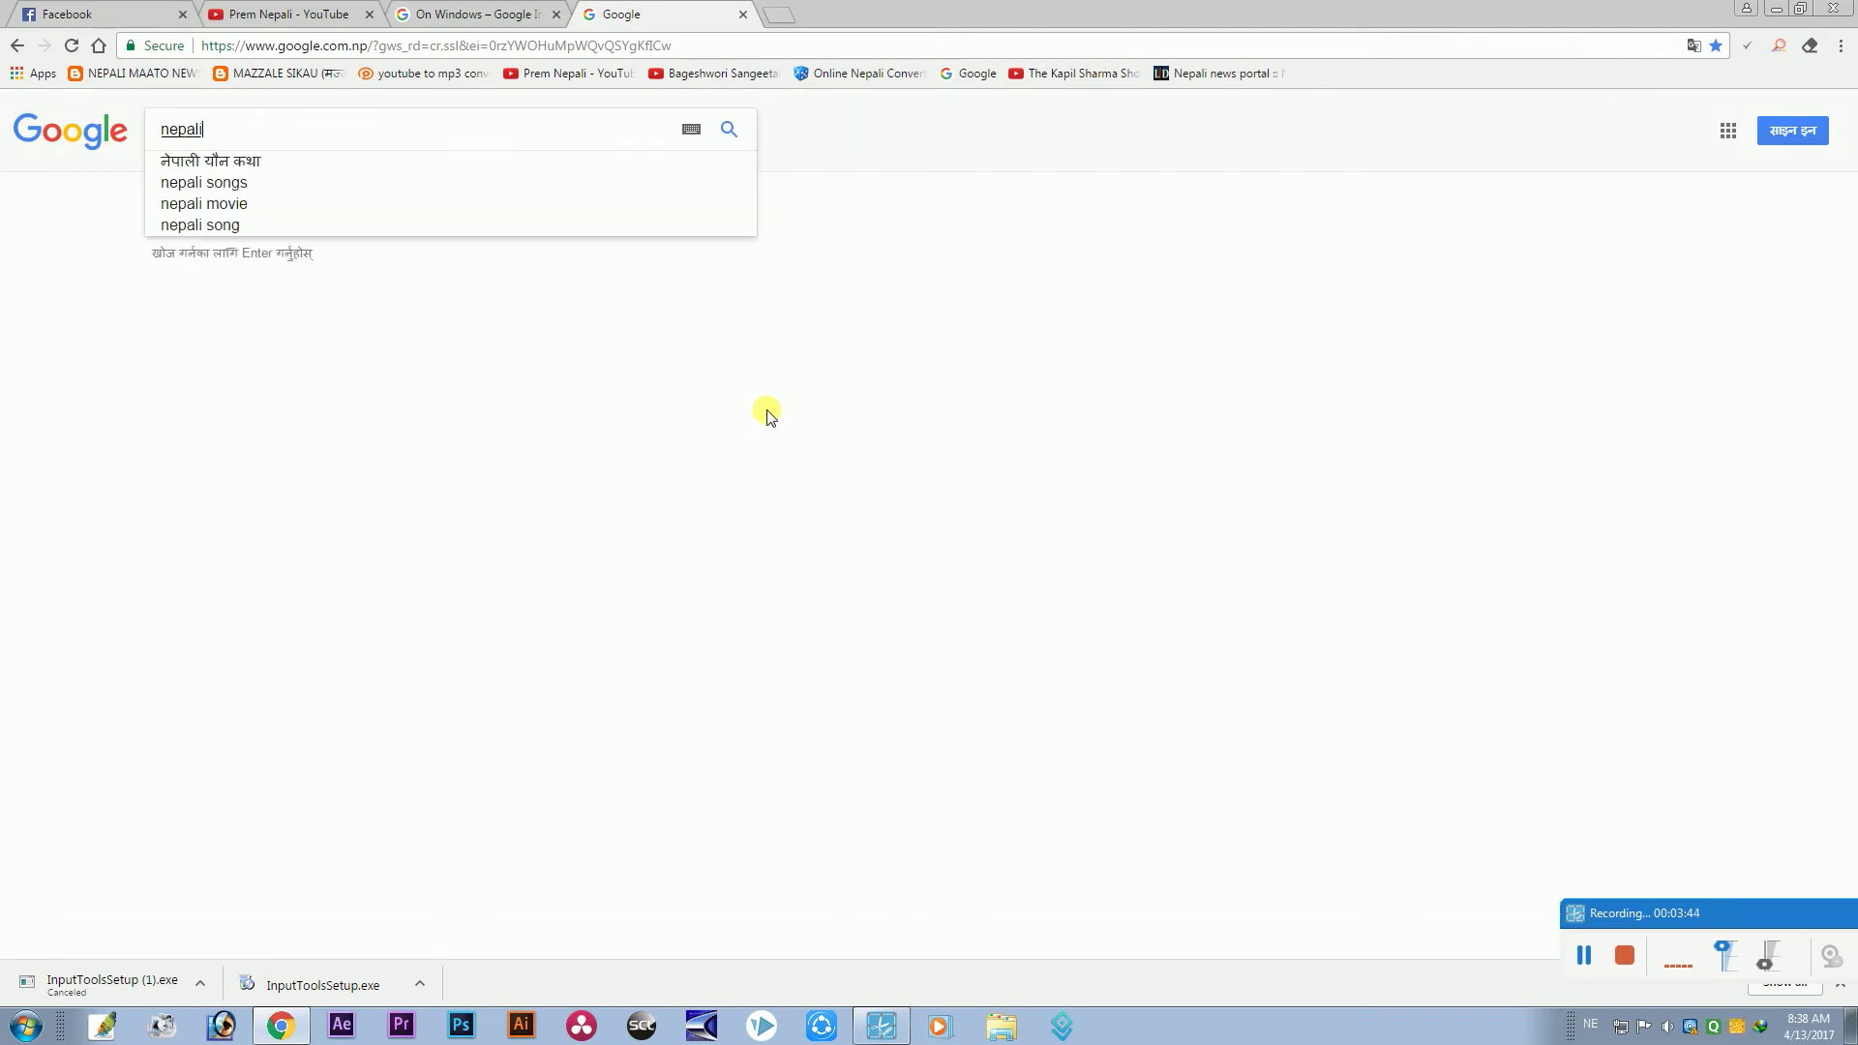
left_click_drag(230, 139, 172, 129)
left_click(21, 1031)
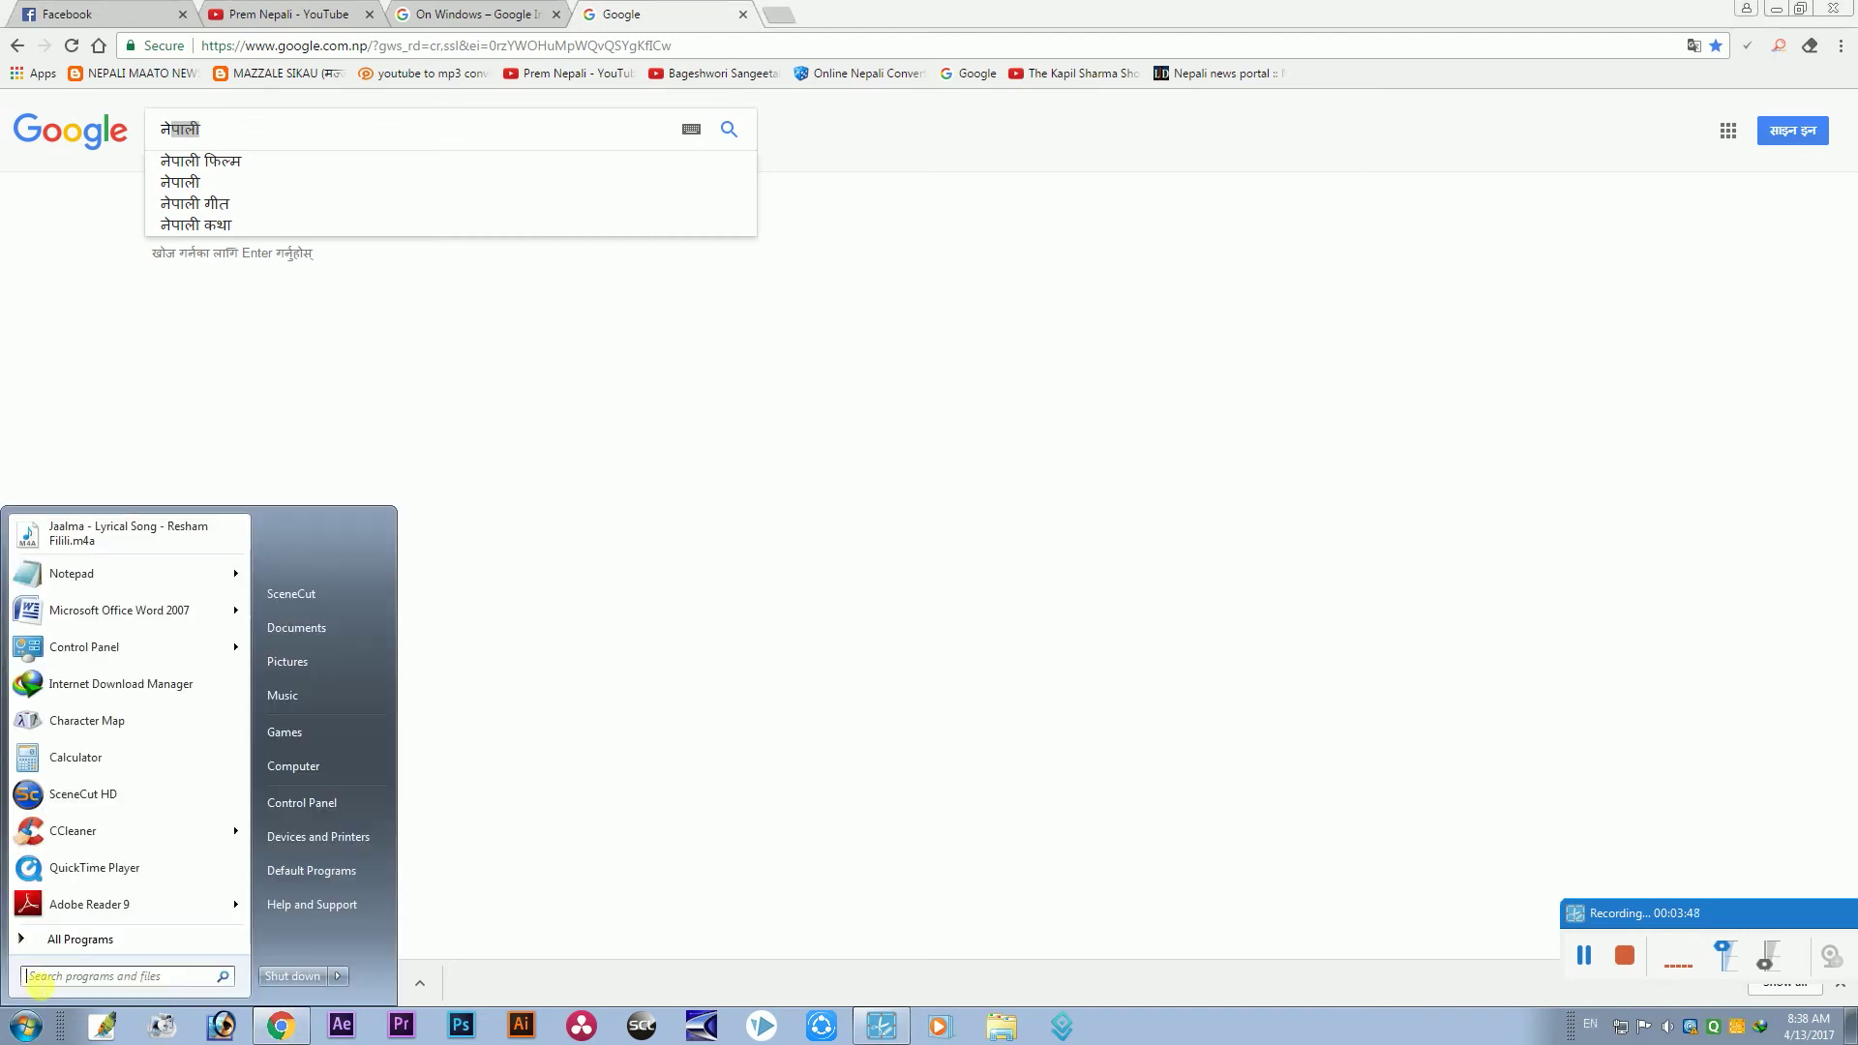
type("notepad")
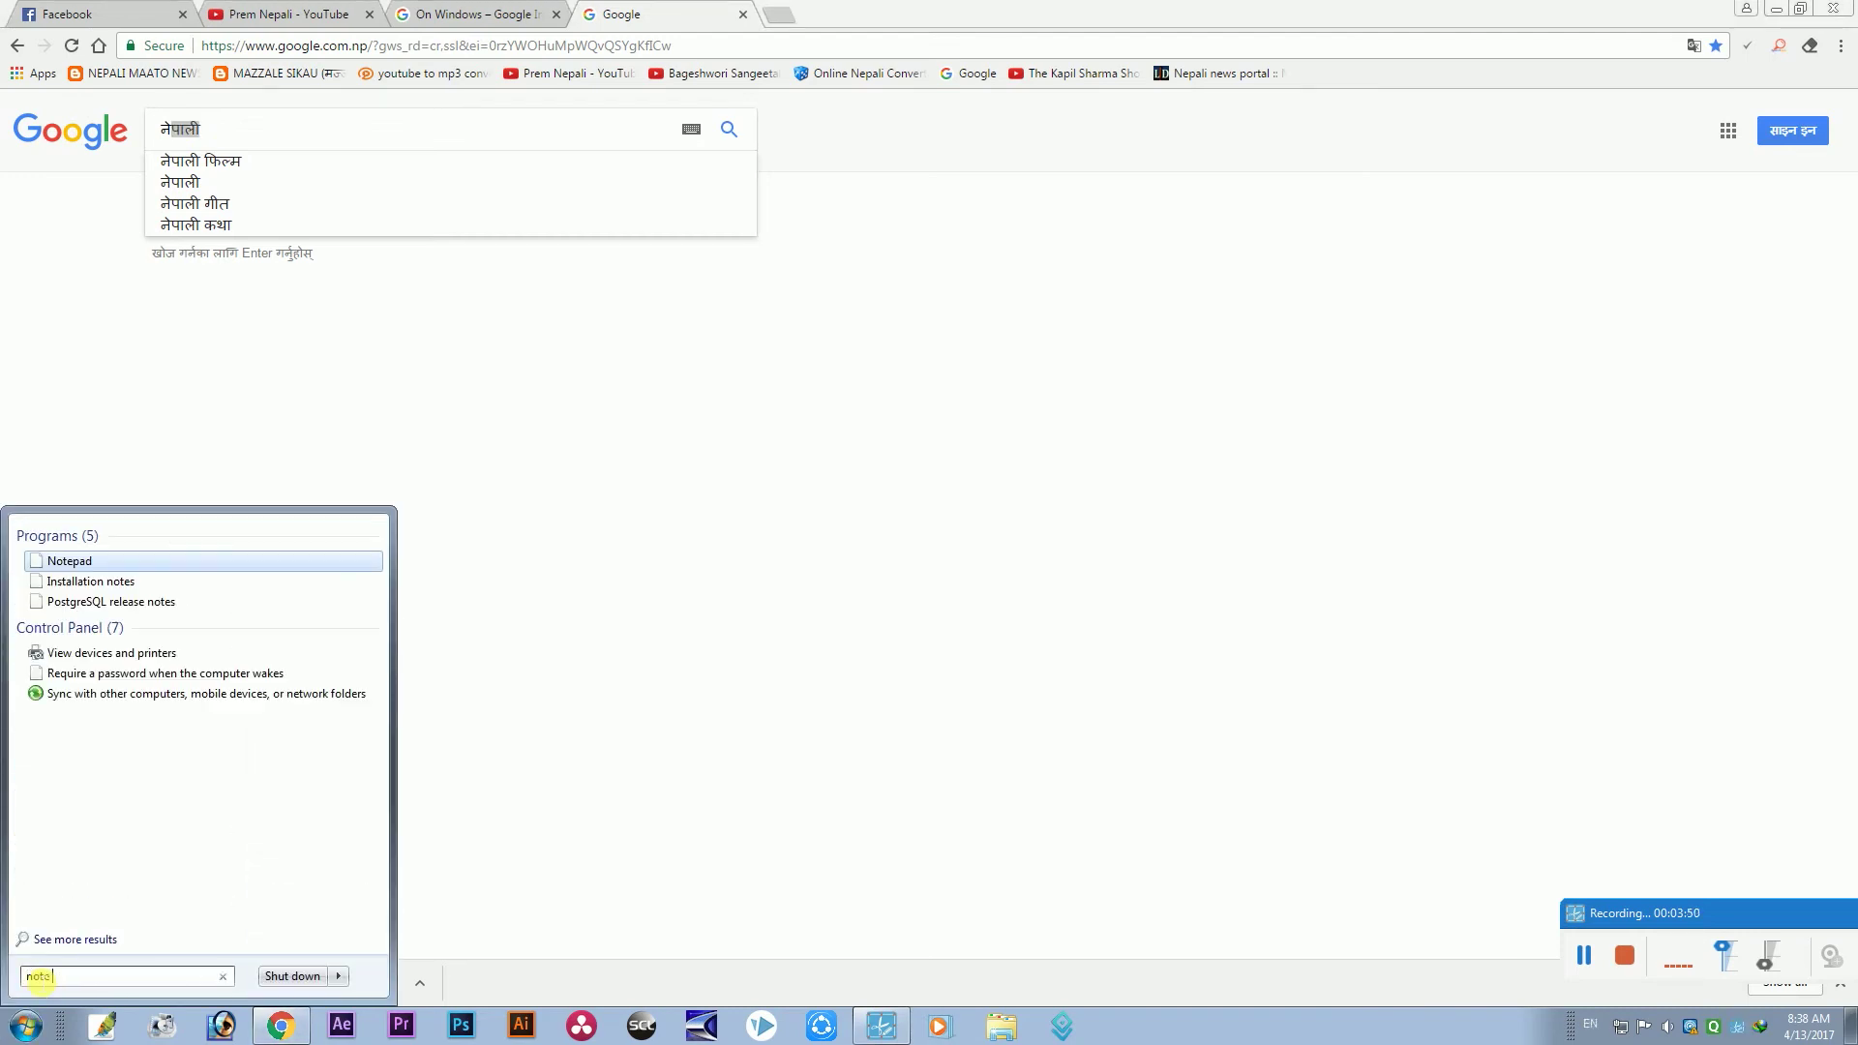